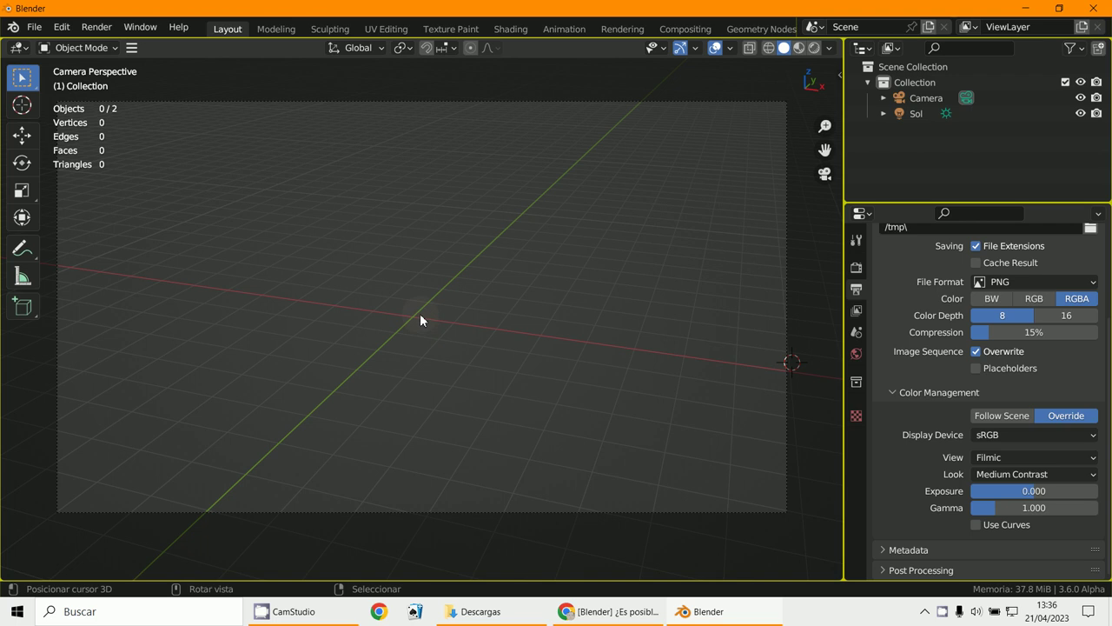
Step: Add a plane mesh at the origin and scale it up to fill most of the camera view
key("KP_0")
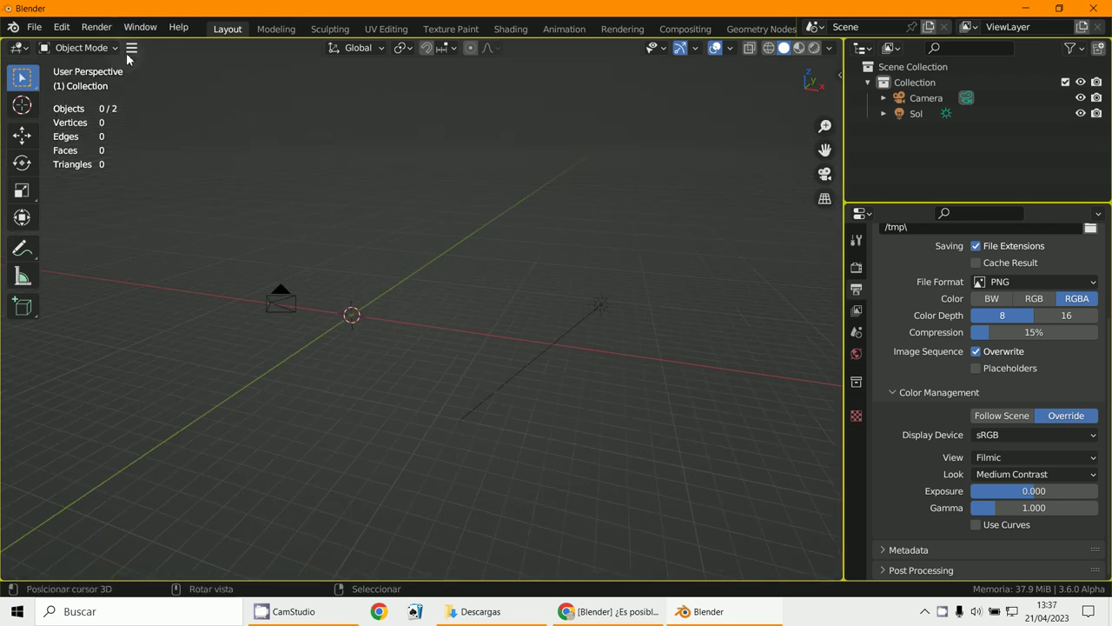
left_click(130, 49)
mouse_move(180, 100)
mouse_move(315, 103)
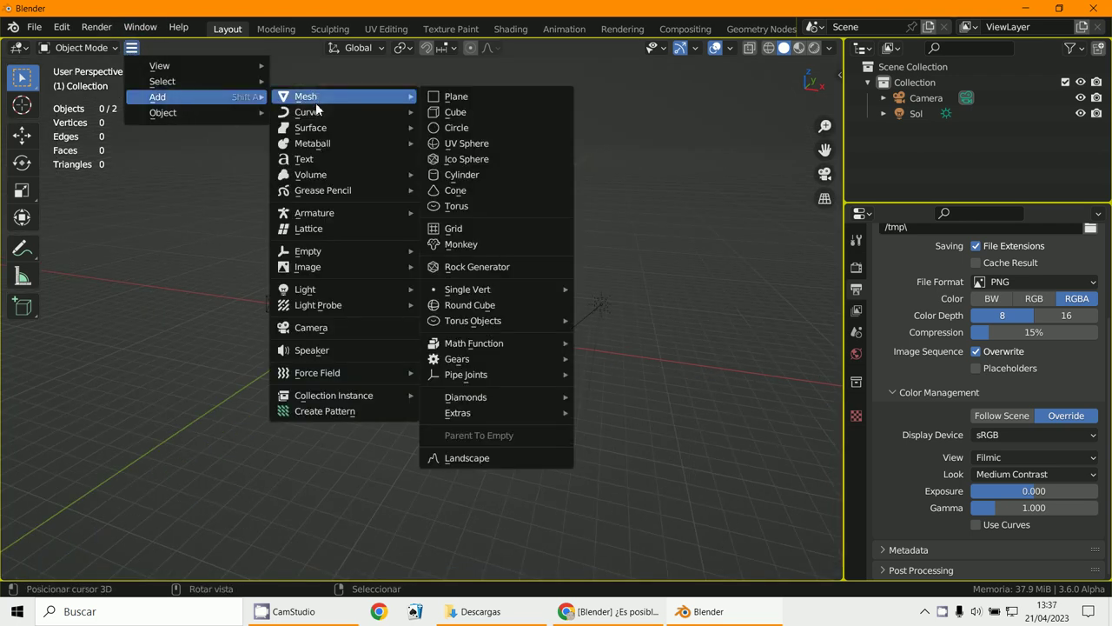
left_click(468, 98)
key("KP_0")
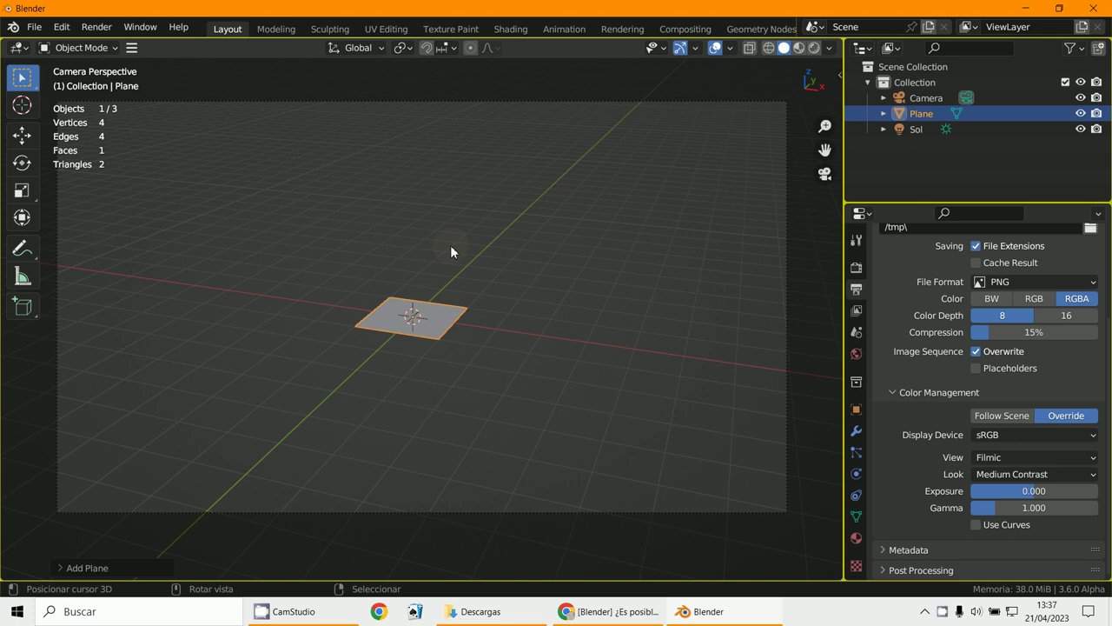
key("s")
left_click(630, 527)
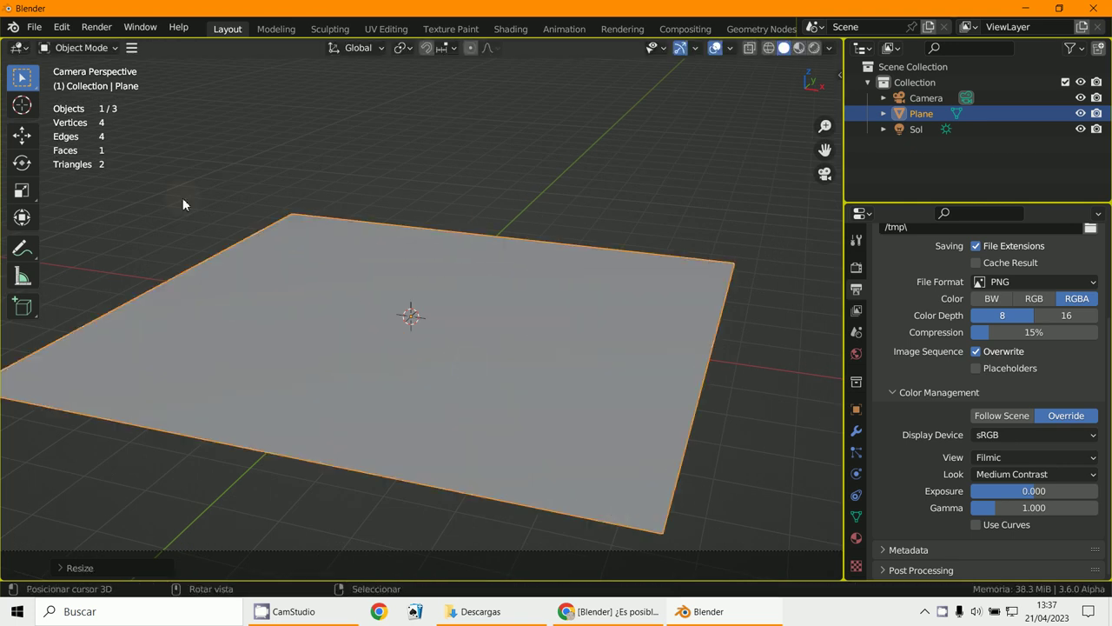
Step: Enter Edit Mode on the plane and subdivide it twice into a 4 by 4 grid of faces
left_click(80, 48)
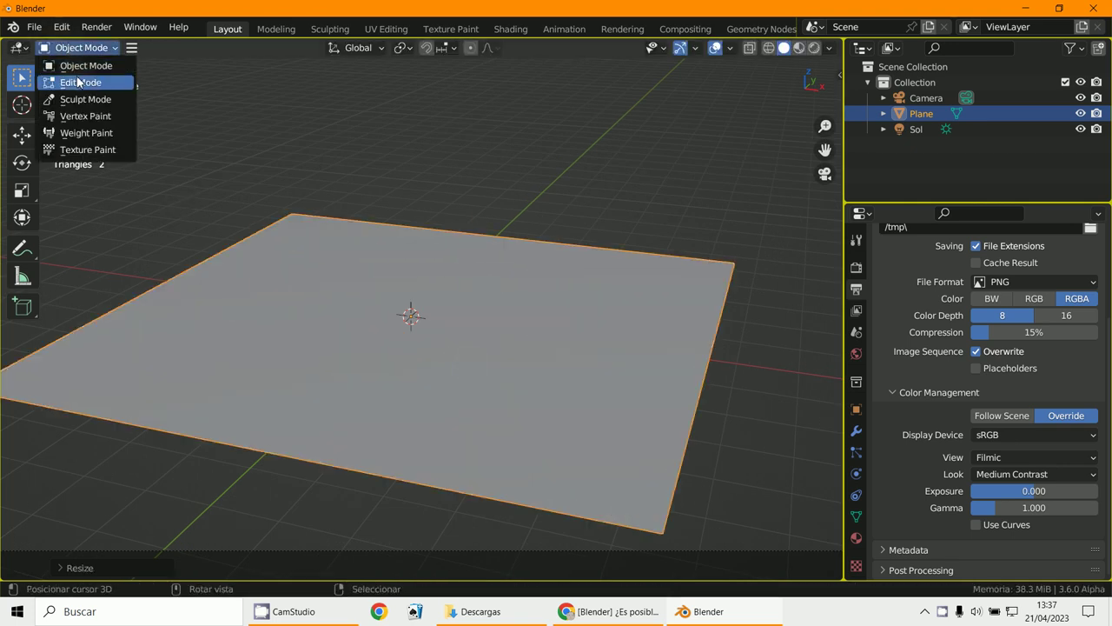
left_click(79, 79)
key("ctrl")
right_click(430, 270)
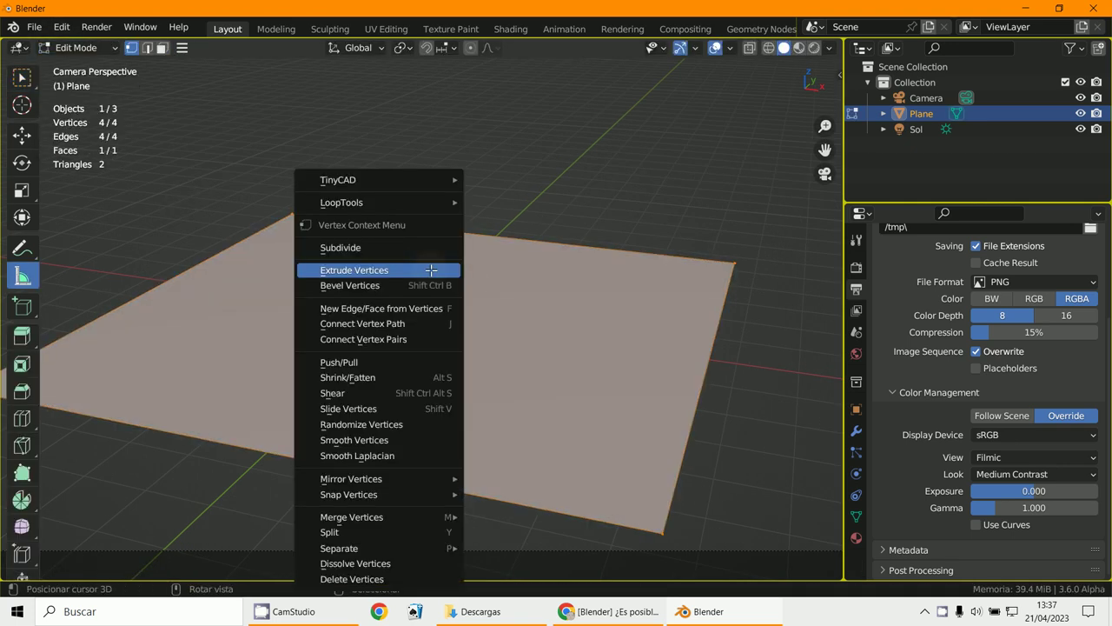
left_click(407, 249)
right_click(407, 249)
left_click(407, 249)
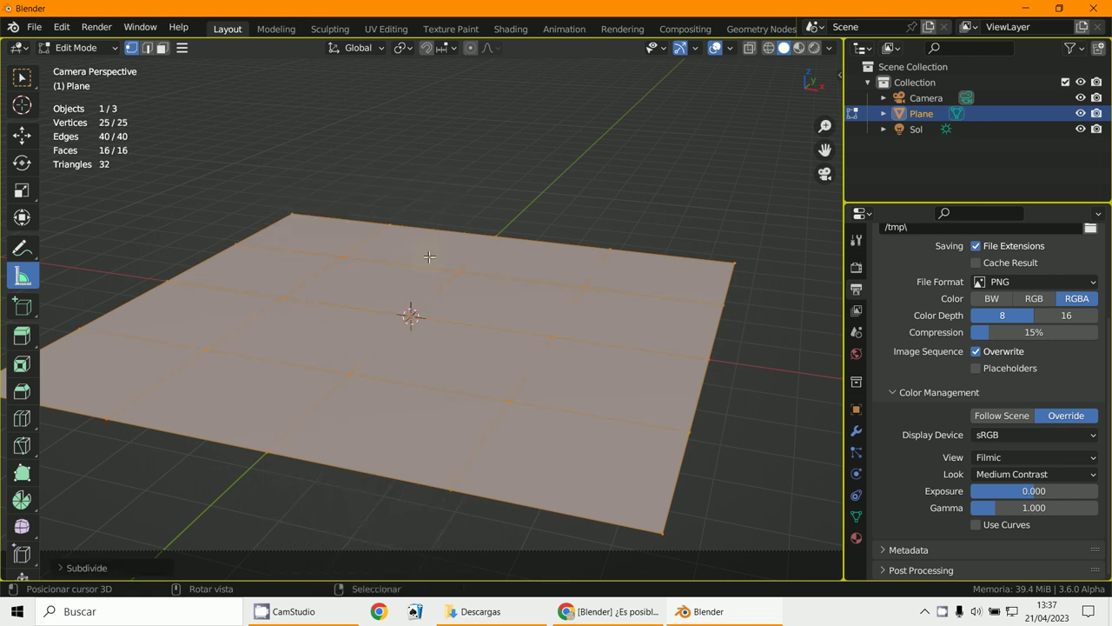
middle_click_drag(486, 292, 512, 373)
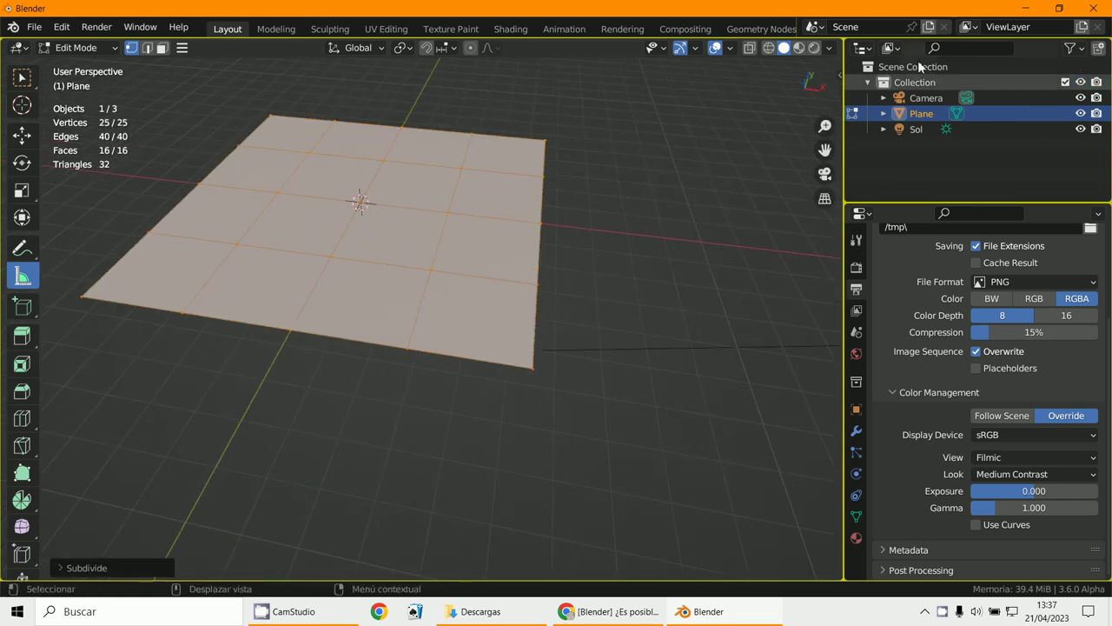
Step: Change the Outliner area into a UV Editor and widen it to about half the window
left_click(862, 48)
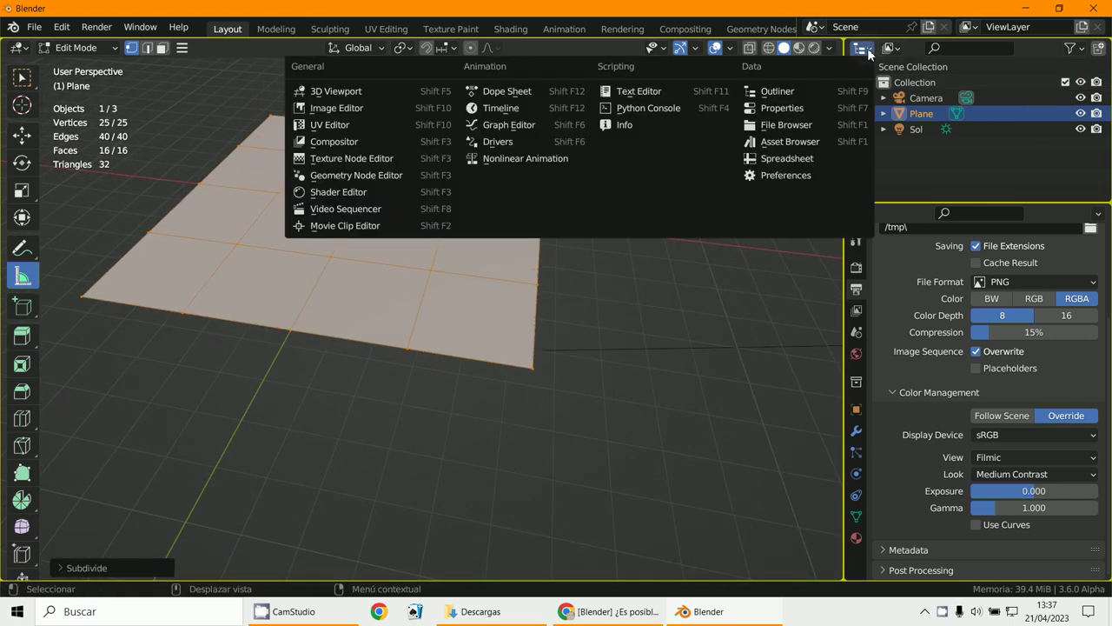
left_click(324, 126)
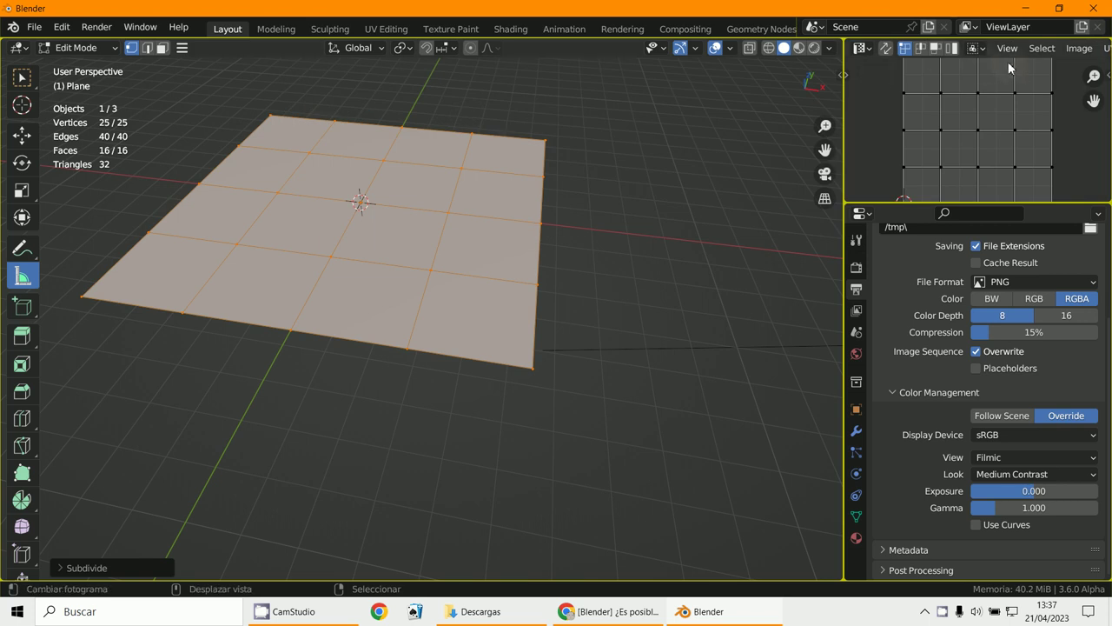
left_click_drag(843, 158, 517, 159)
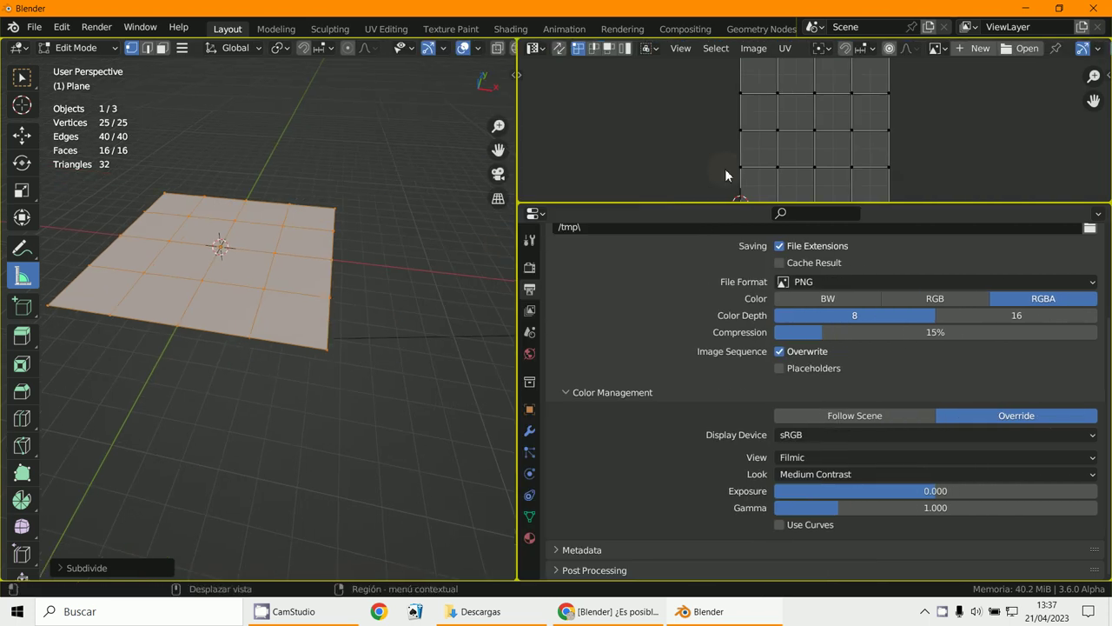
Step: Load the image pàleta_7.png from the Downloads folder into the UV Editor and narrow that area to fit it
left_click(1026, 50)
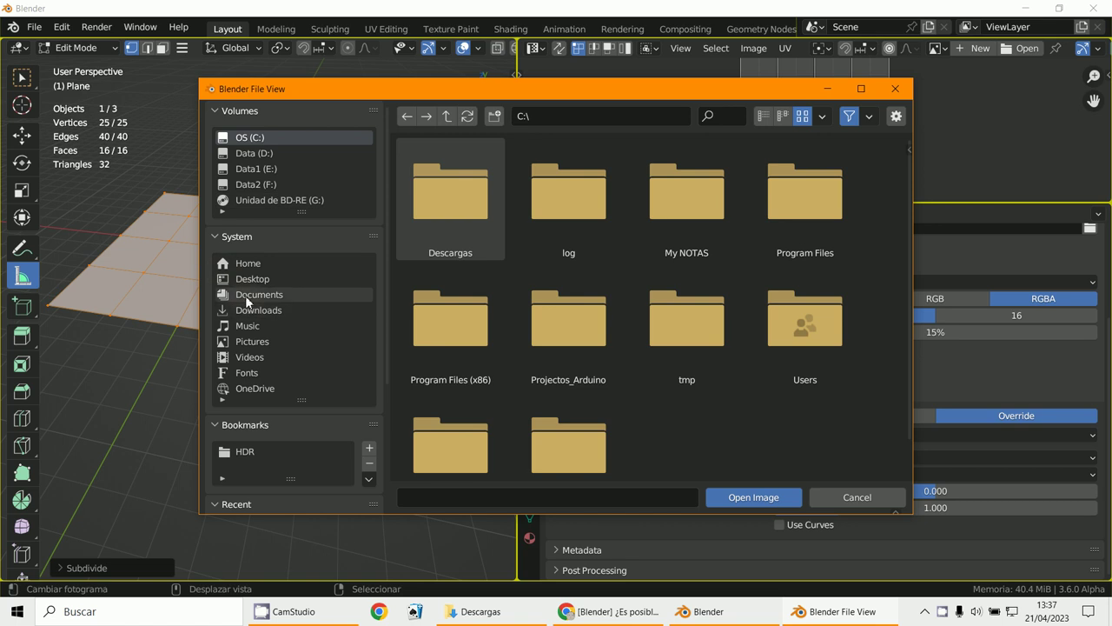
left_click(256, 311)
double_click(579, 327)
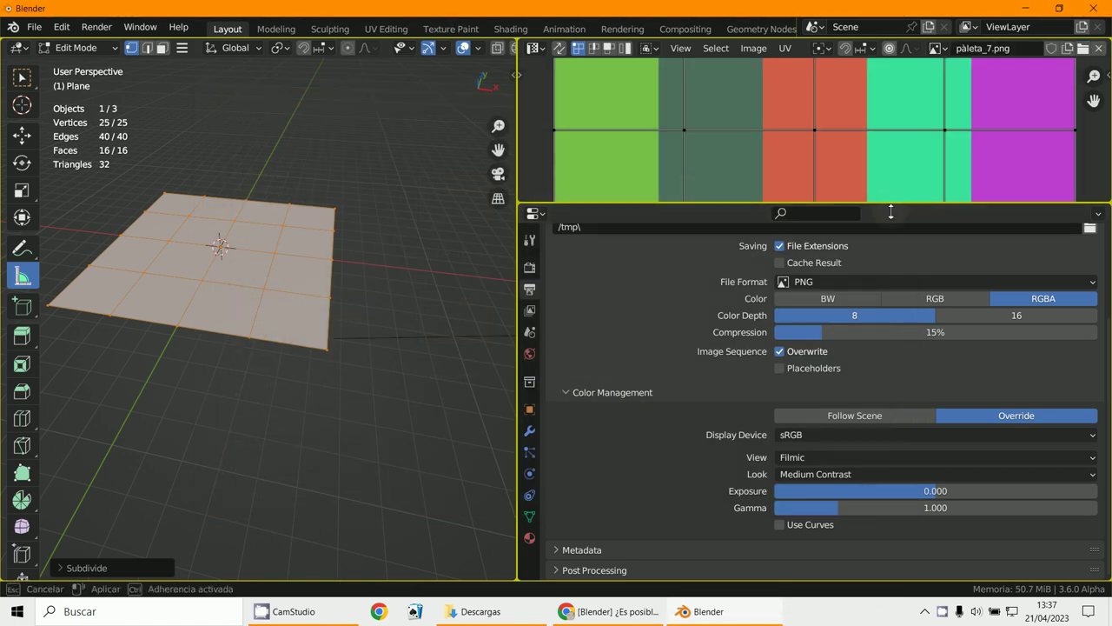
left_click_drag(893, 207, 669, 198)
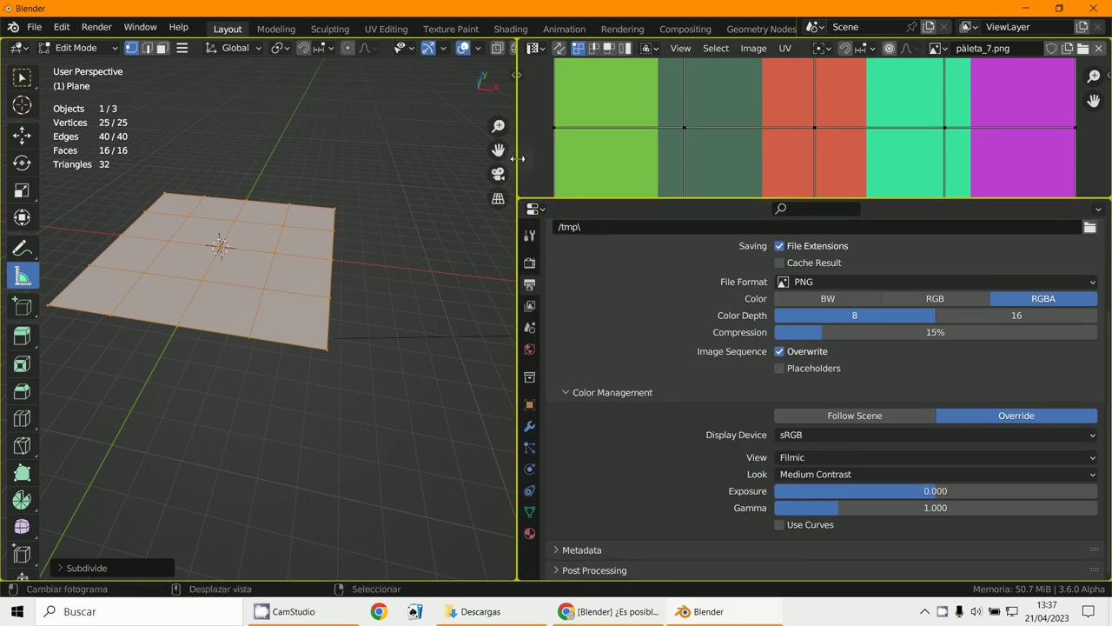
left_click_drag(518, 158, 741, 158)
scroll(923, 120, "down", 6)
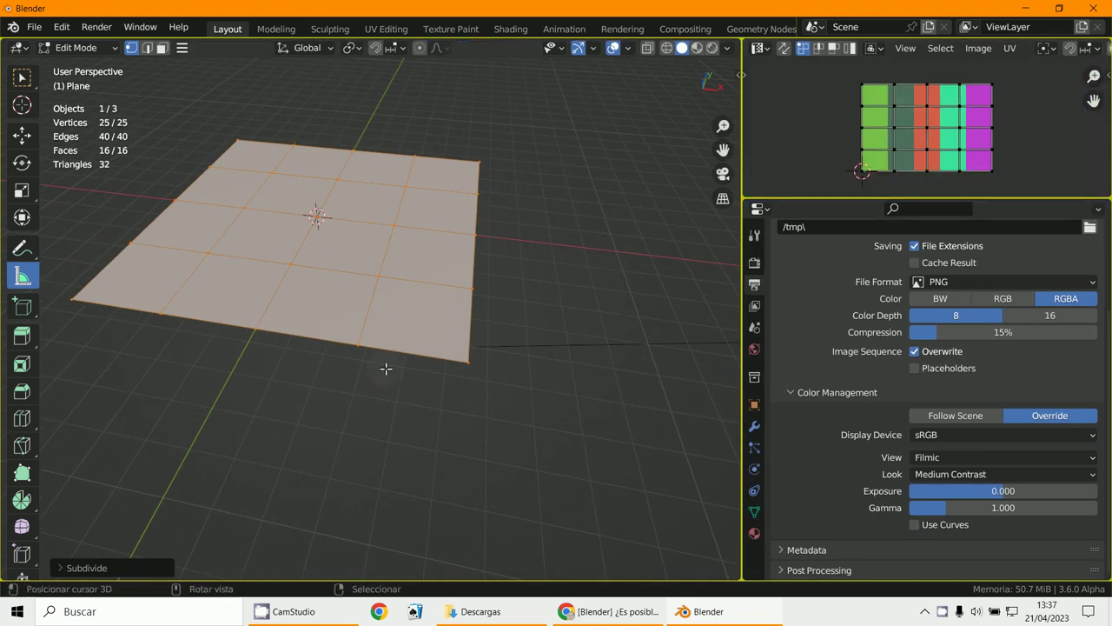
Step: Show the plane's material properties and check the viewport shading options
middle_click_drag(386, 369, 527, 412)
left_click(755, 533)
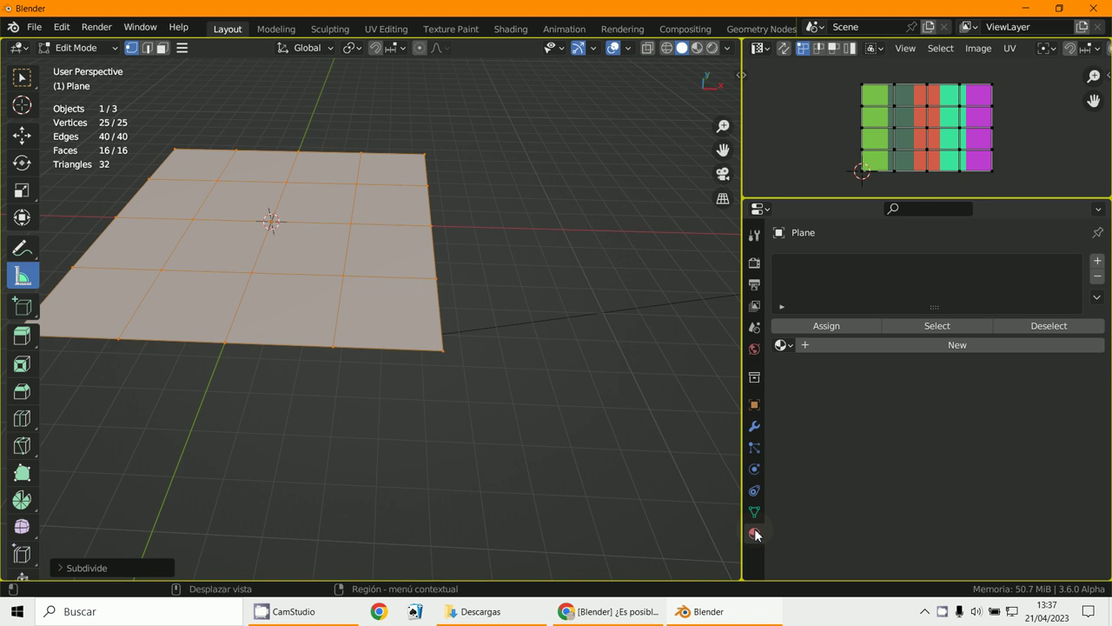
left_click(727, 48)
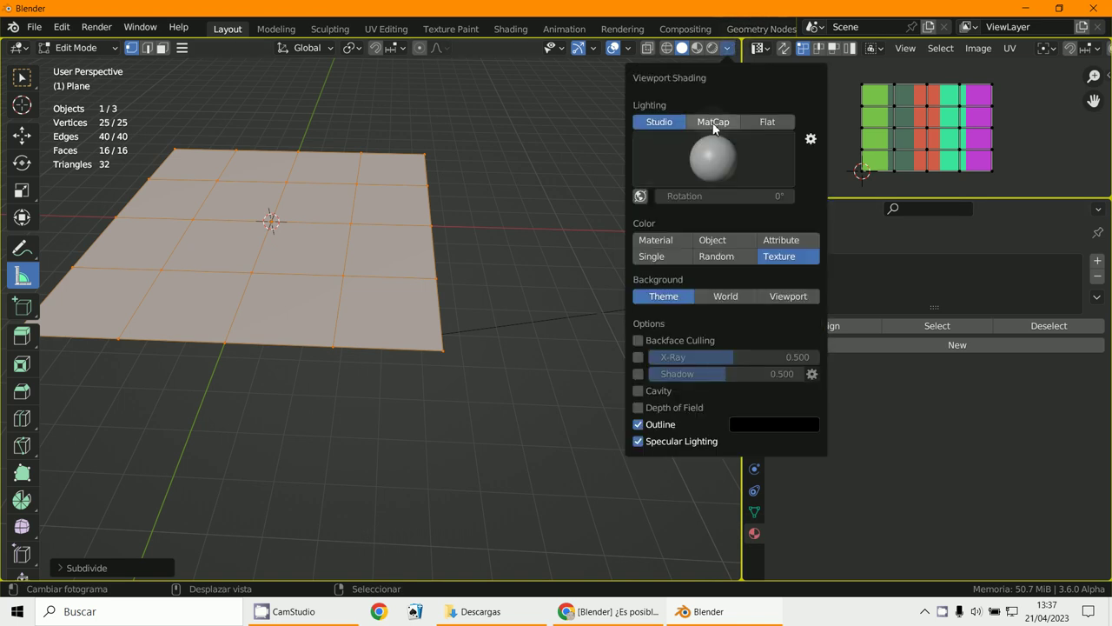
left_click_drag(526, 128, 566, 114)
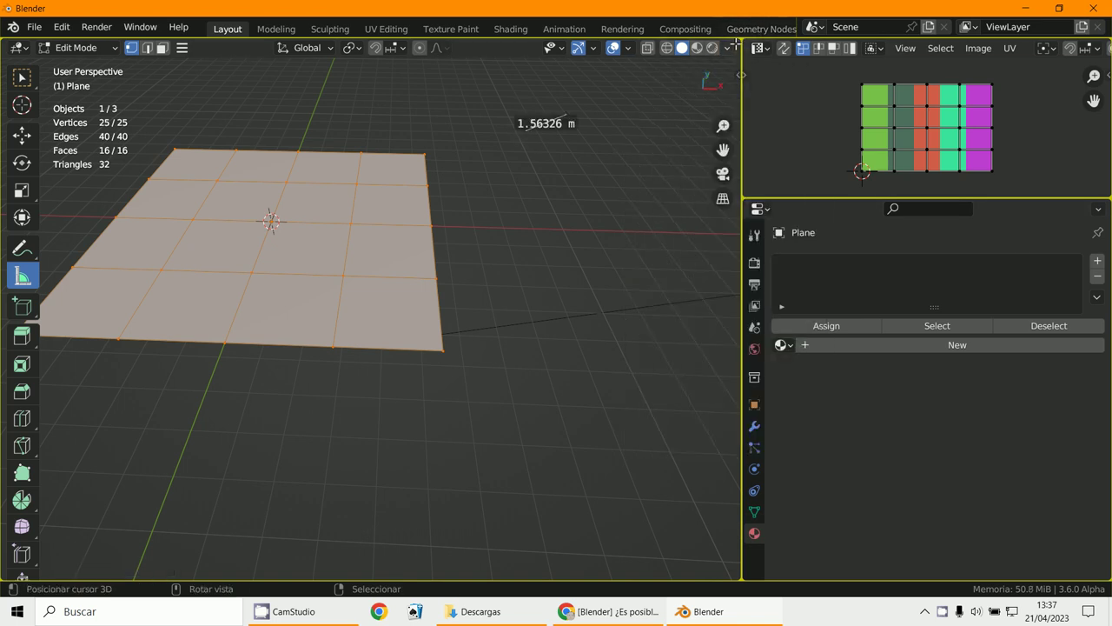
Step: Split the 3D viewport horizontally and turn the lower area into a Shader Editor with its sidebar hidden
left_click_drag(737, 43, 736, 423)
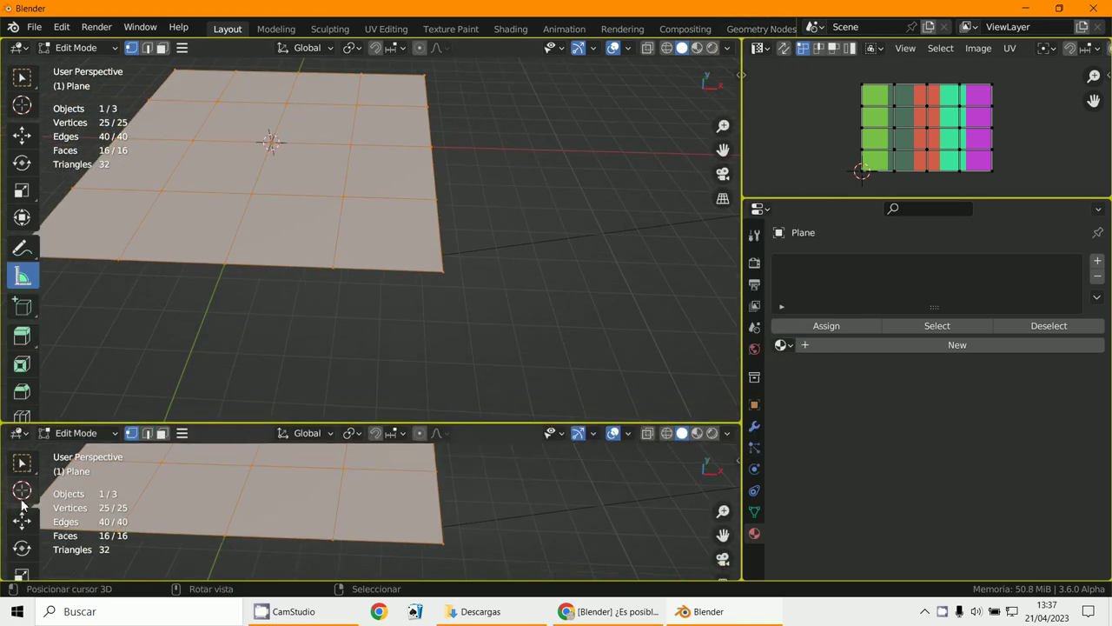
left_click(19, 432)
left_click(21, 434)
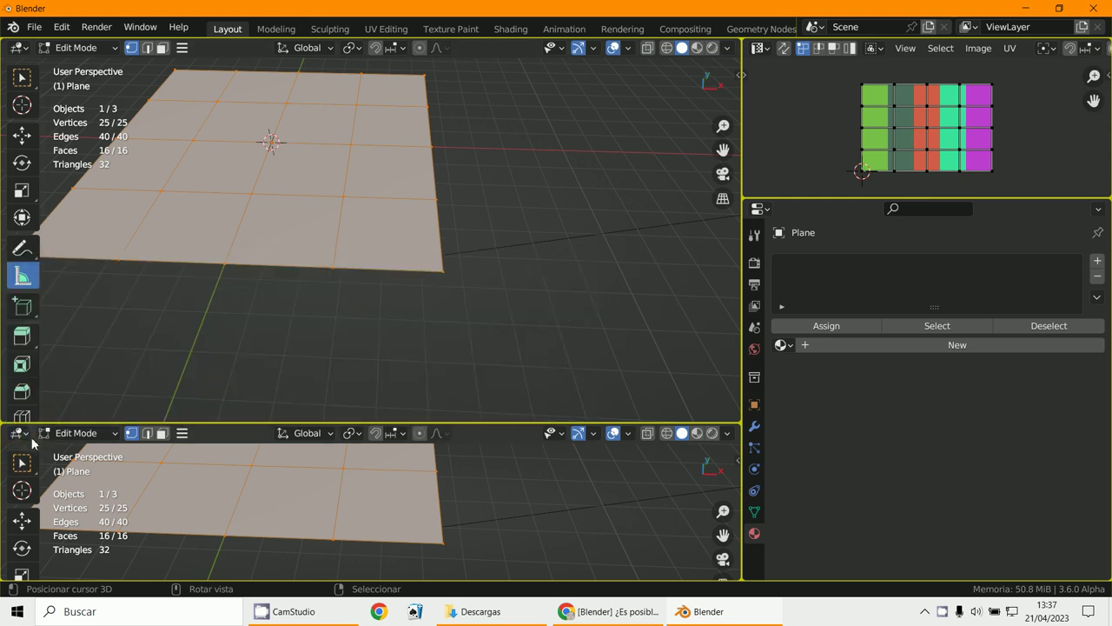
left_click(19, 432)
left_click(21, 435)
left_click(16, 433)
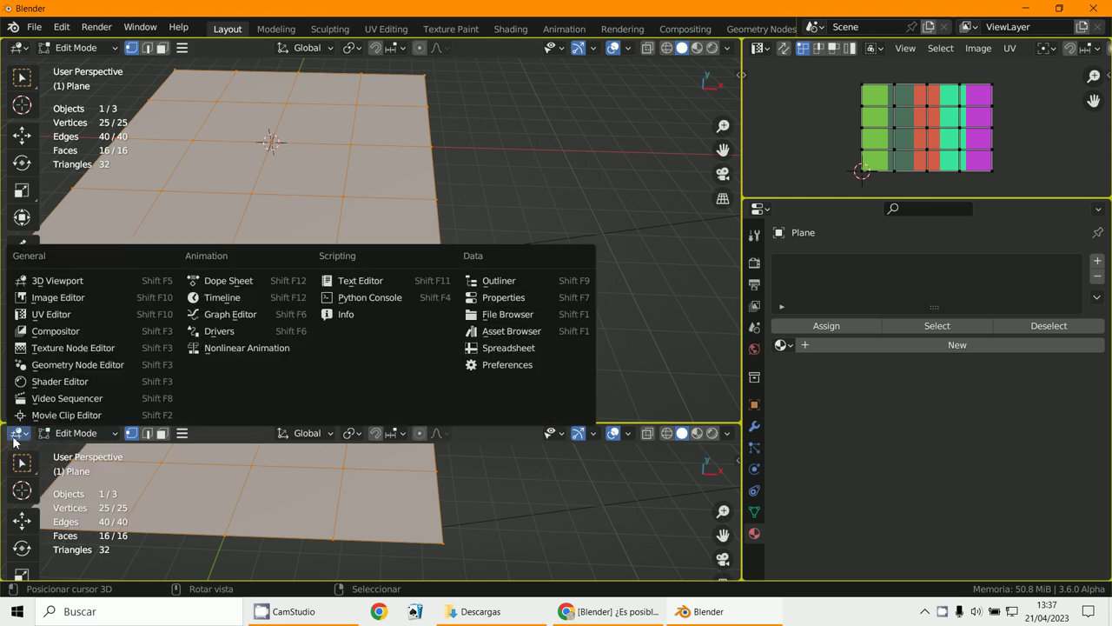
left_click(44, 381)
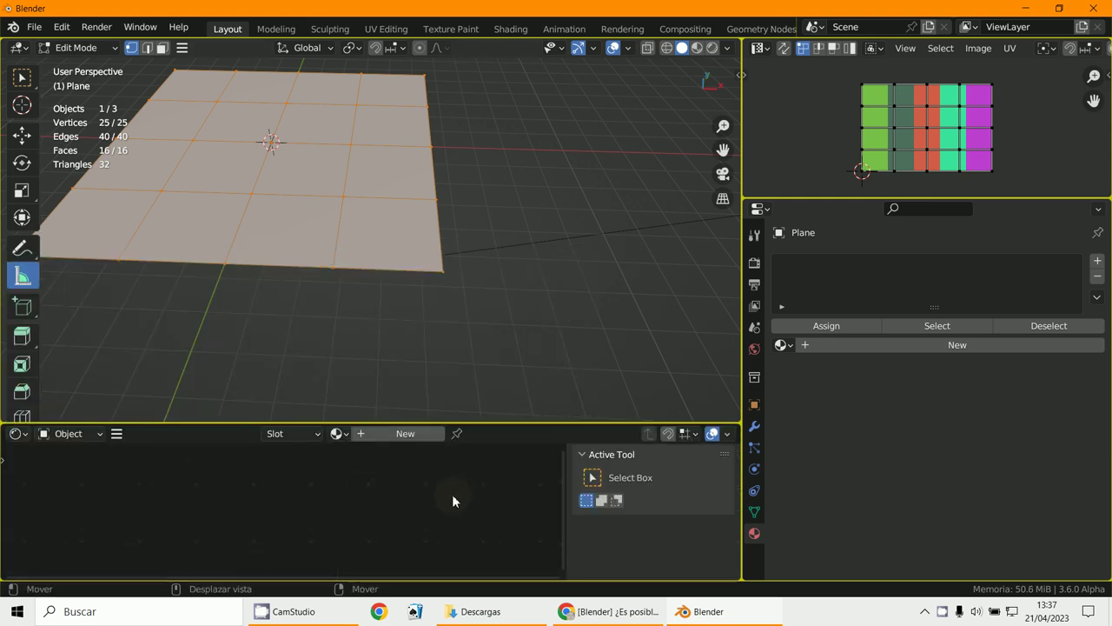
key("n")
Step: Create a new material for the plane and add Texture Coordinate, Mapping and Image Texture nodes feeding the Principled BSDF's Base Color
middle_click_drag(407, 316, 660, 377)
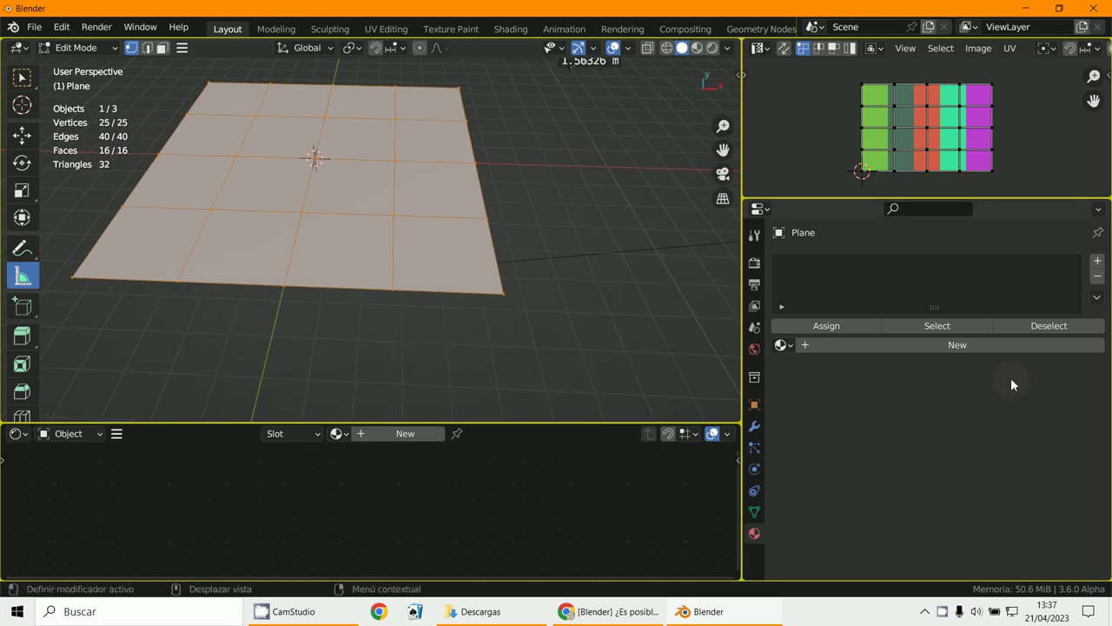
left_click(978, 347)
scroll(356, 515, "up", 5)
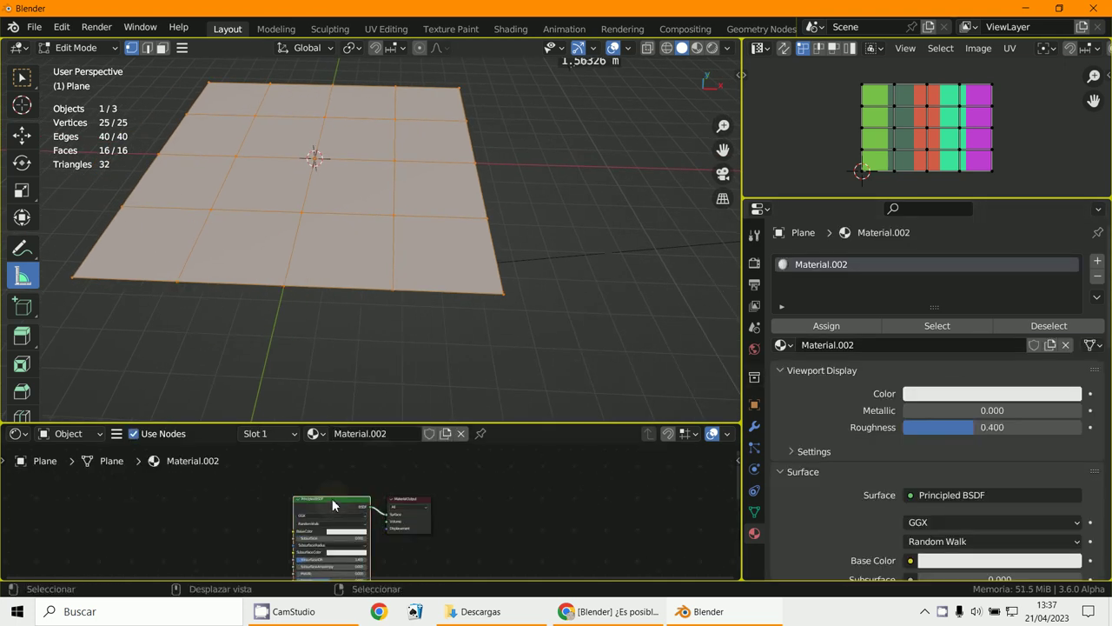
left_click(214, 504)
left_click(299, 500)
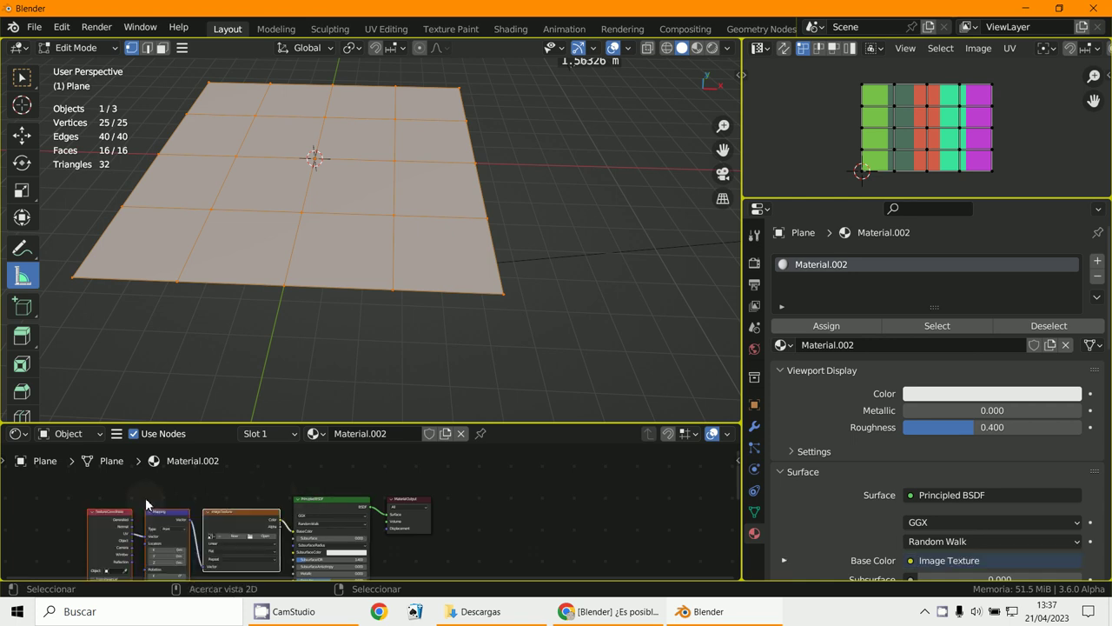
key("ctrl+t")
scroll(145, 497, "up", 5)
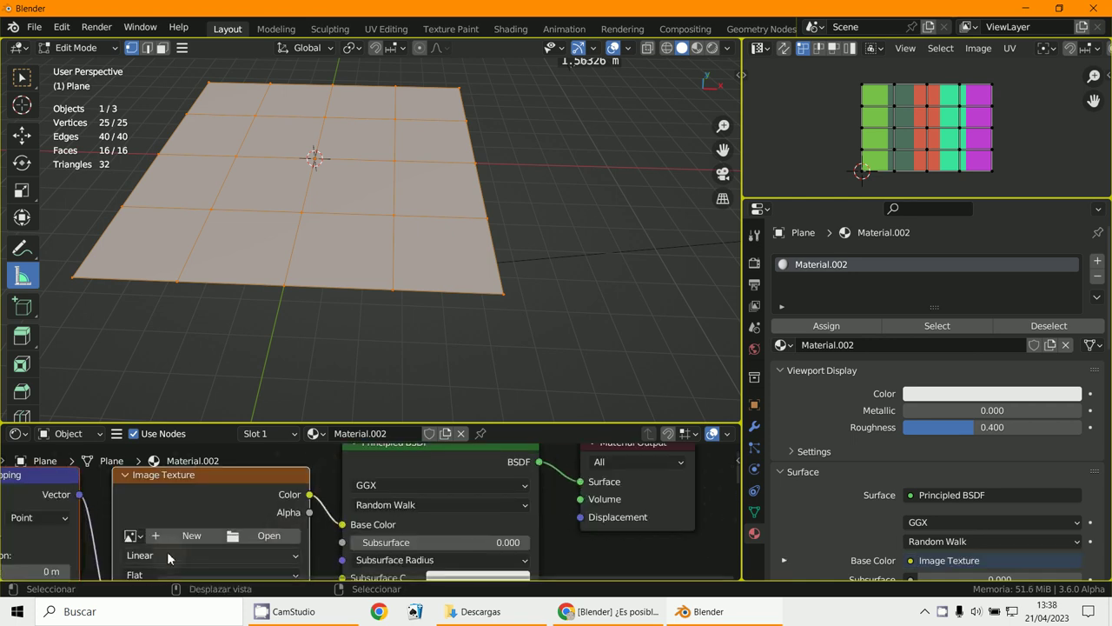
Step: Assign pàleta_7.png to the Image Texture node and display the plane in Material Preview shading
left_click(131, 535)
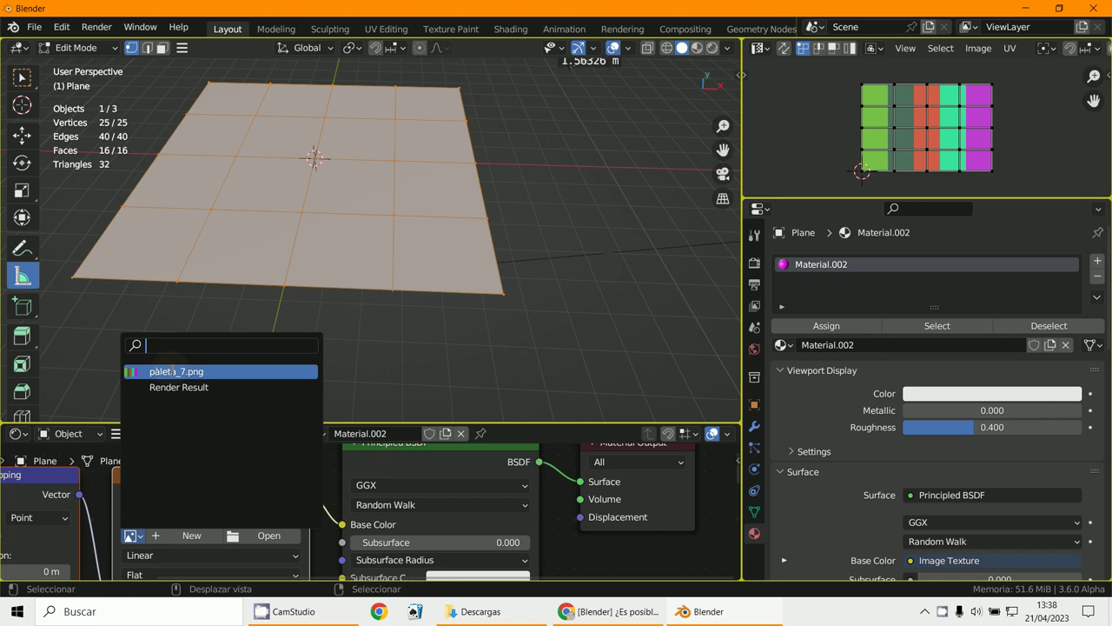
left_click(173, 372)
left_click(698, 49)
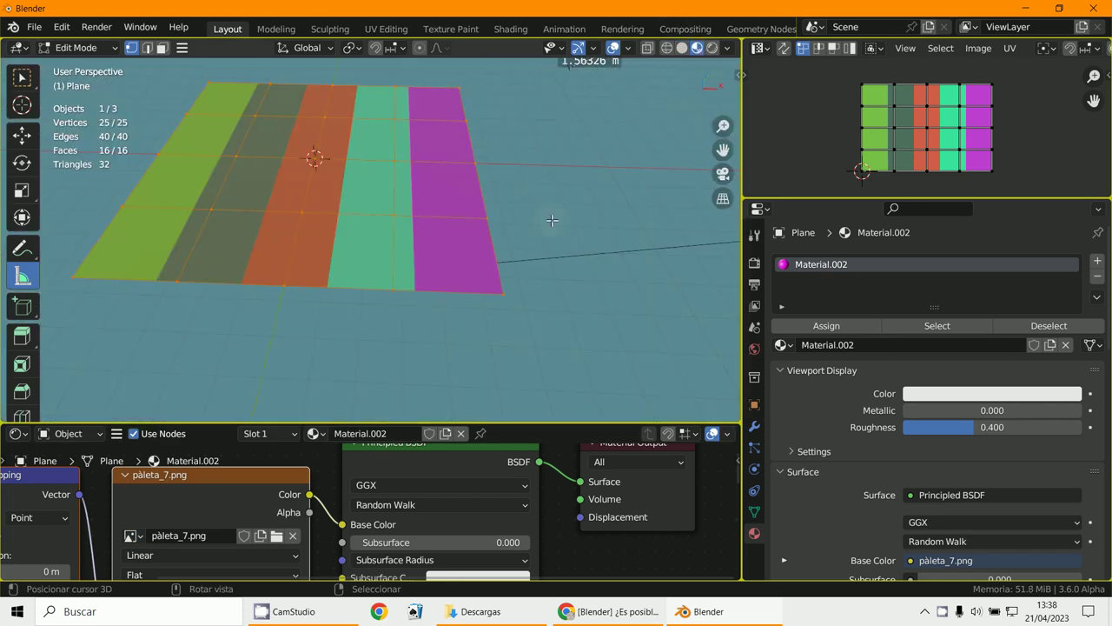
middle_click_drag(435, 217, 425, 228)
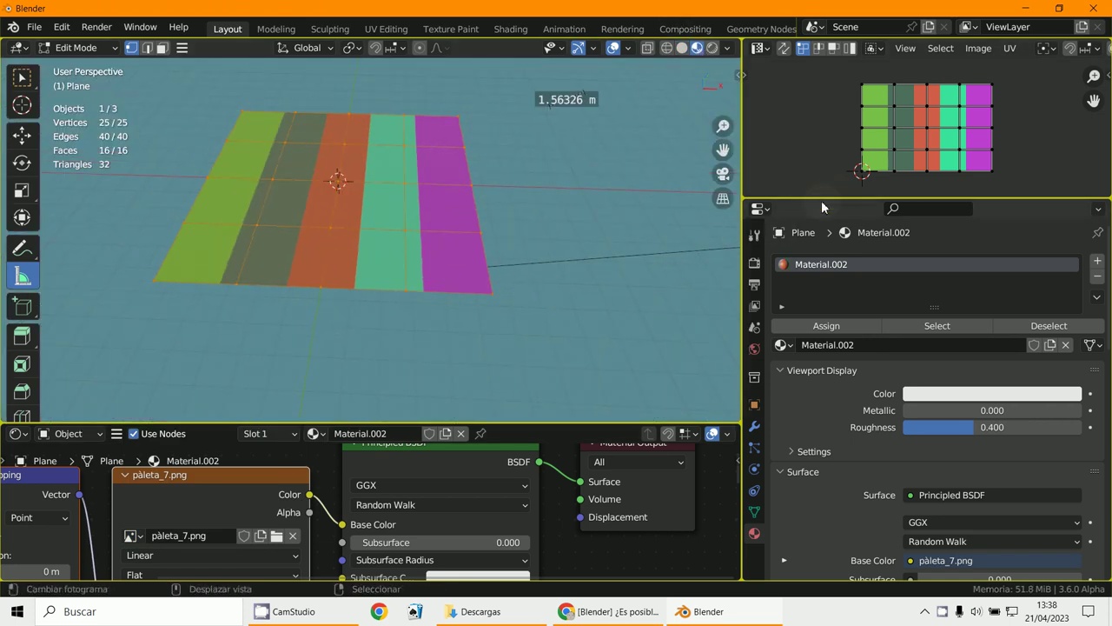
Step: Collapse the Vertex Groups and Shape Keys in the plane's mesh data and rename its UV map to UVMap1
left_click(754, 511)
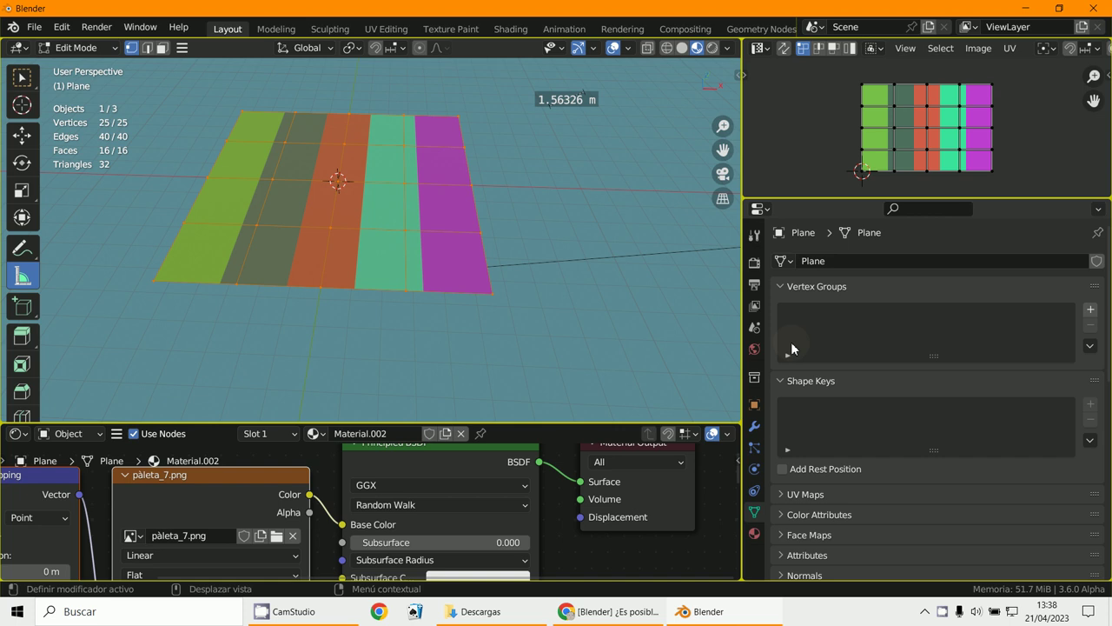
left_click(781, 289)
right_click(780, 306)
left_click(782, 307)
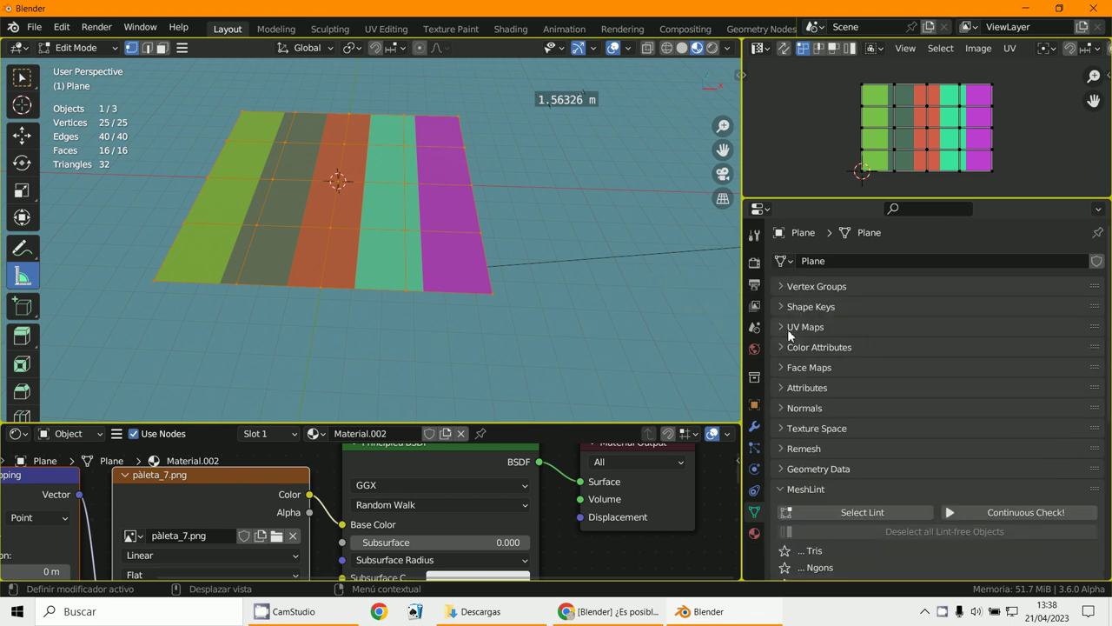
left_click(787, 328)
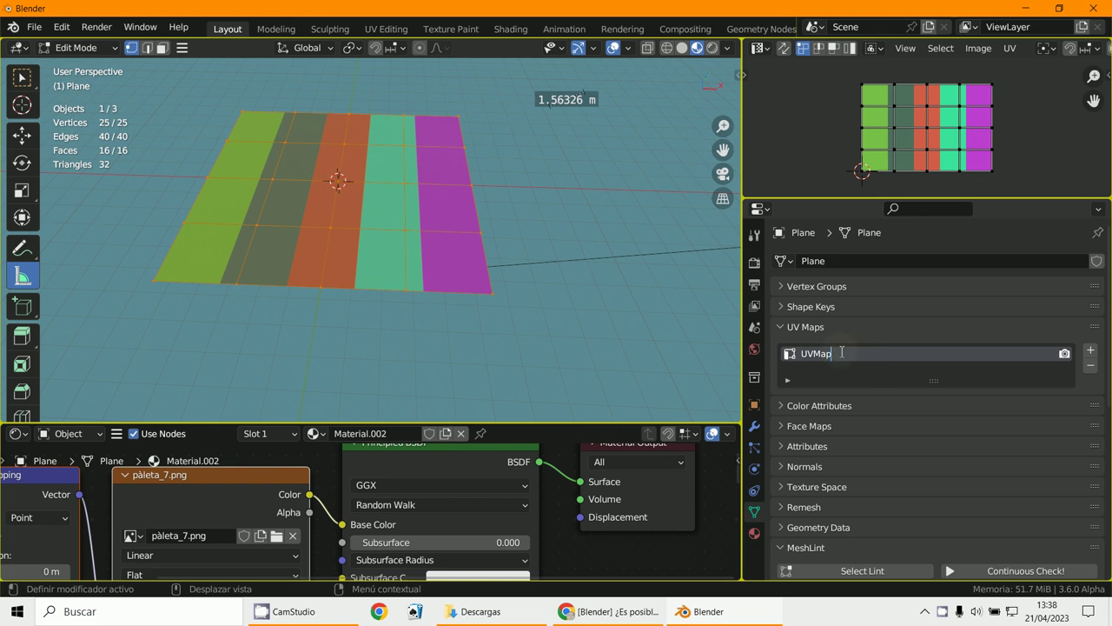
type("1")
Step: Switch Edit Mode to face selection and select the four faces of the plane's column along the light green edge
left_click(87, 50)
left_click(88, 87)
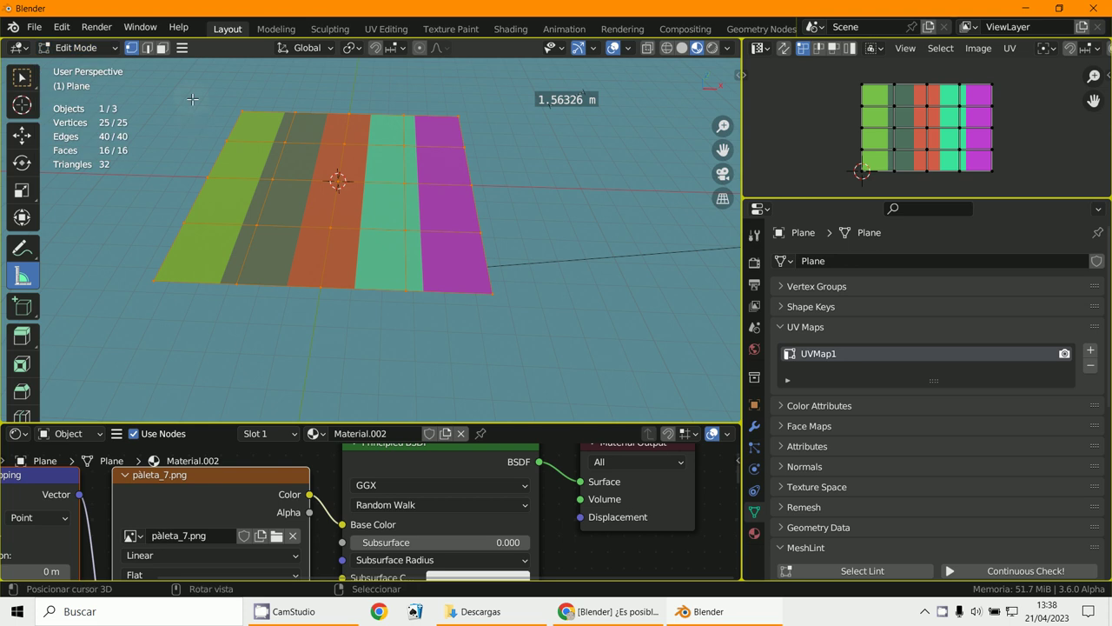
left_click(168, 50)
left_click(285, 137)
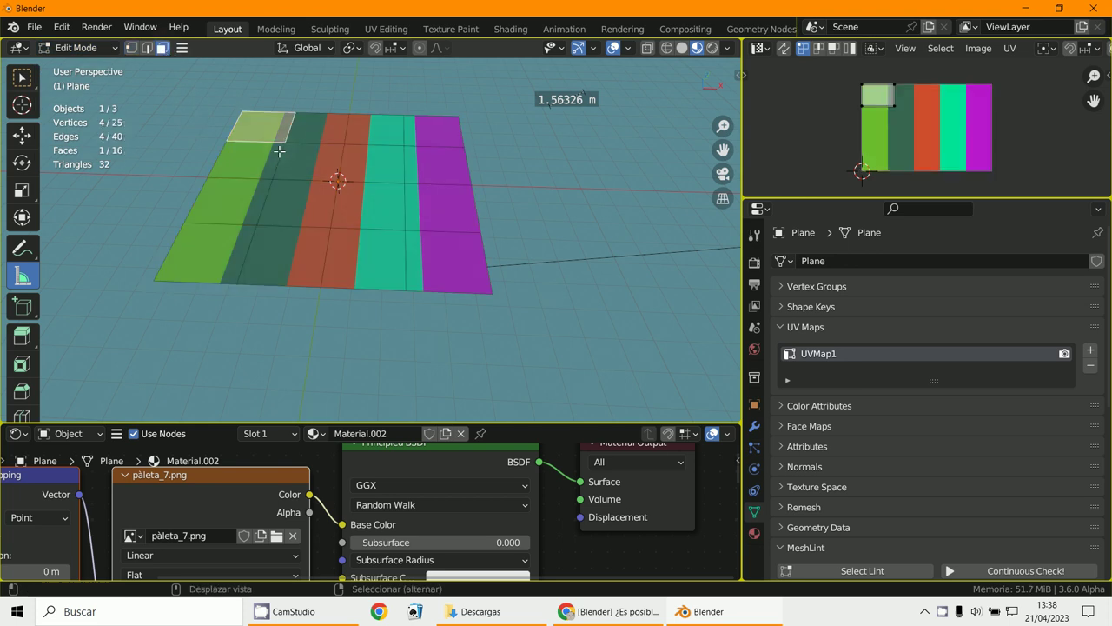
left_click(279, 157, "shift")
left_click(254, 210, "shift")
left_click(239, 257, "shift")
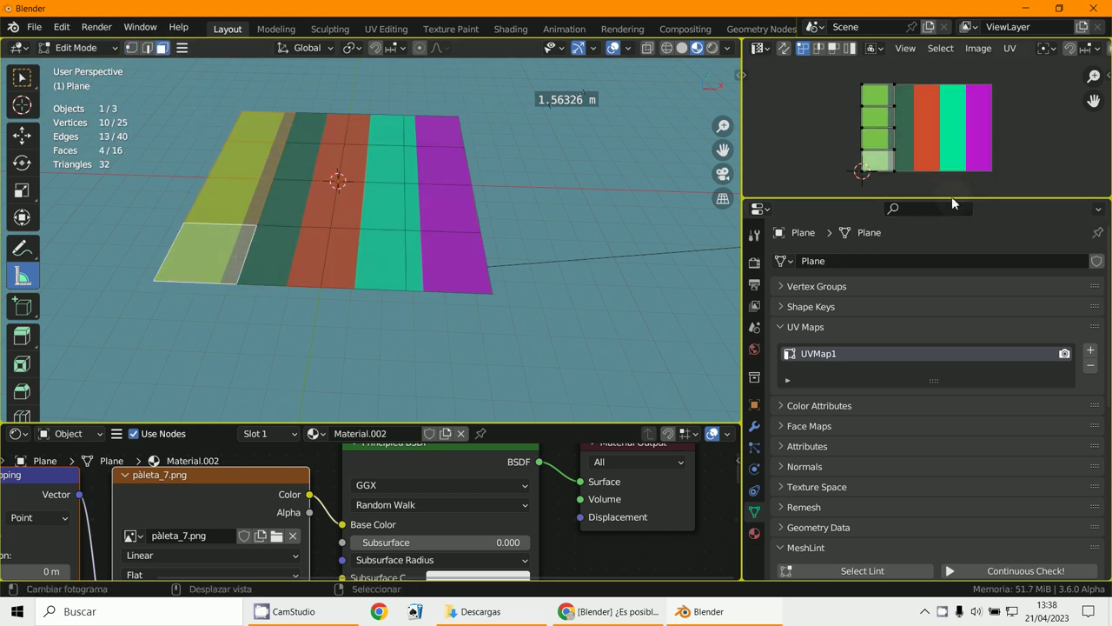
Step: Shrink the UVs of the four selected faces and move them inside the palette's orange-red stripe
key("a")
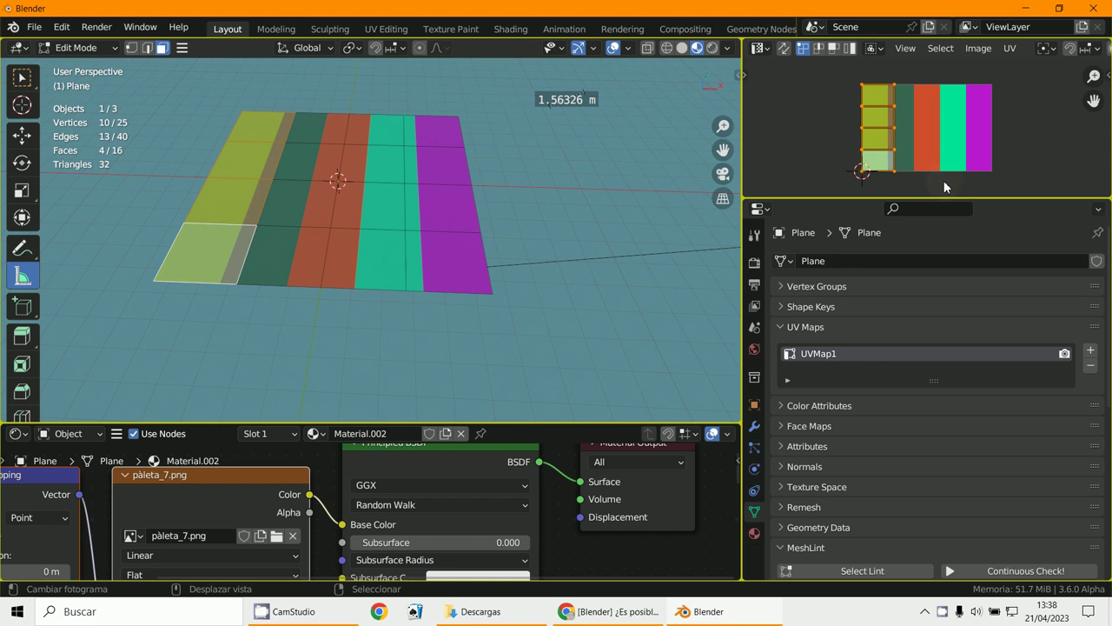
key("s")
left_click(911, 140)
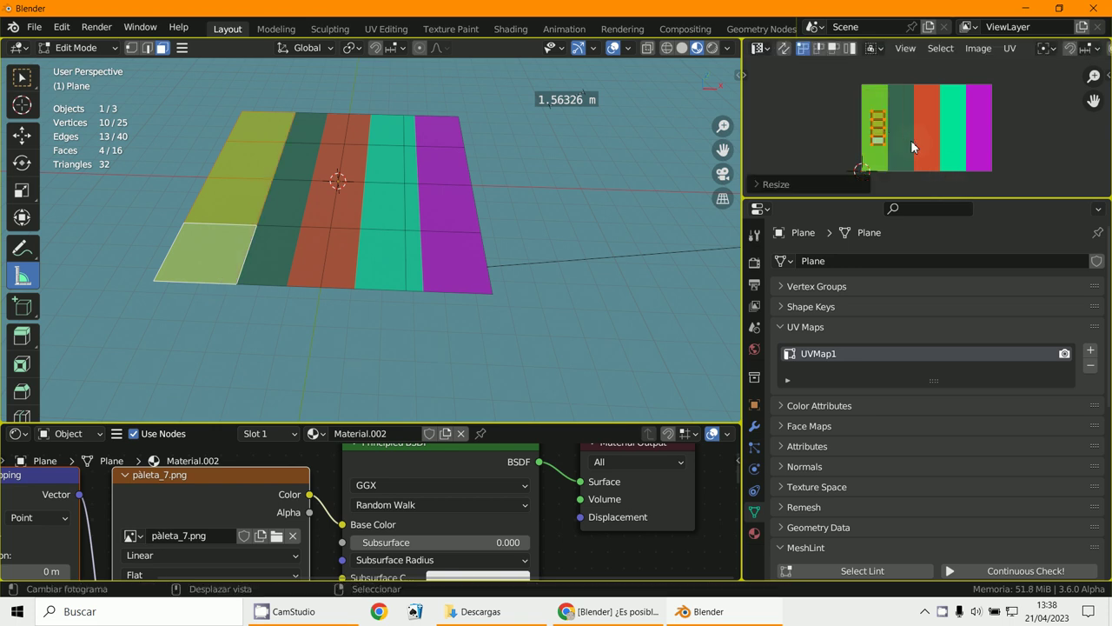
key("g")
left_click(961, 143)
key("s")
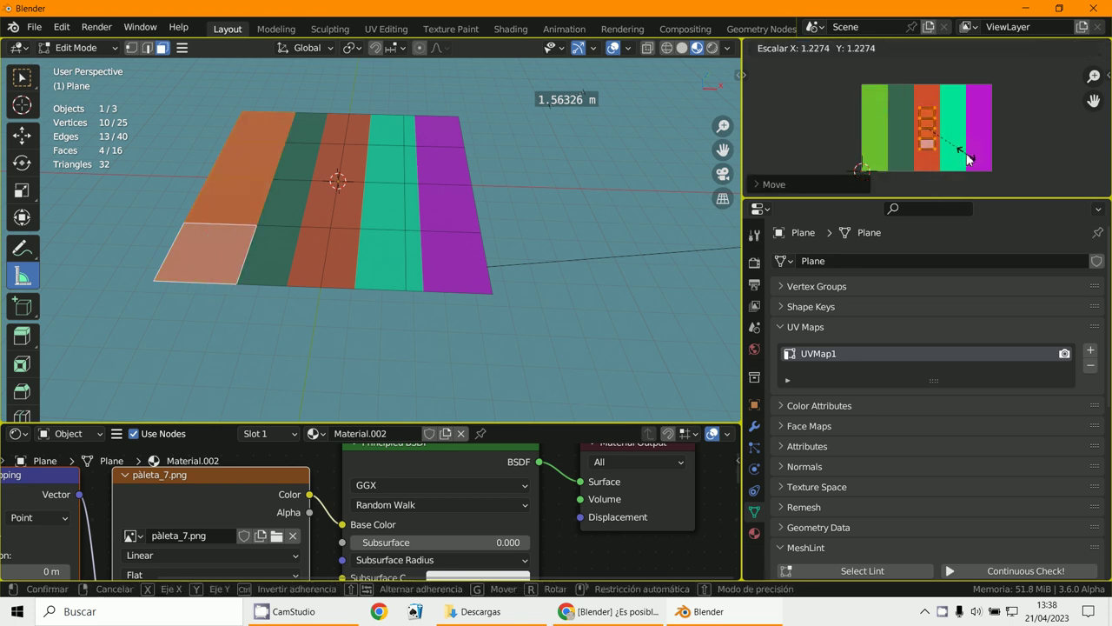
left_click(959, 164)
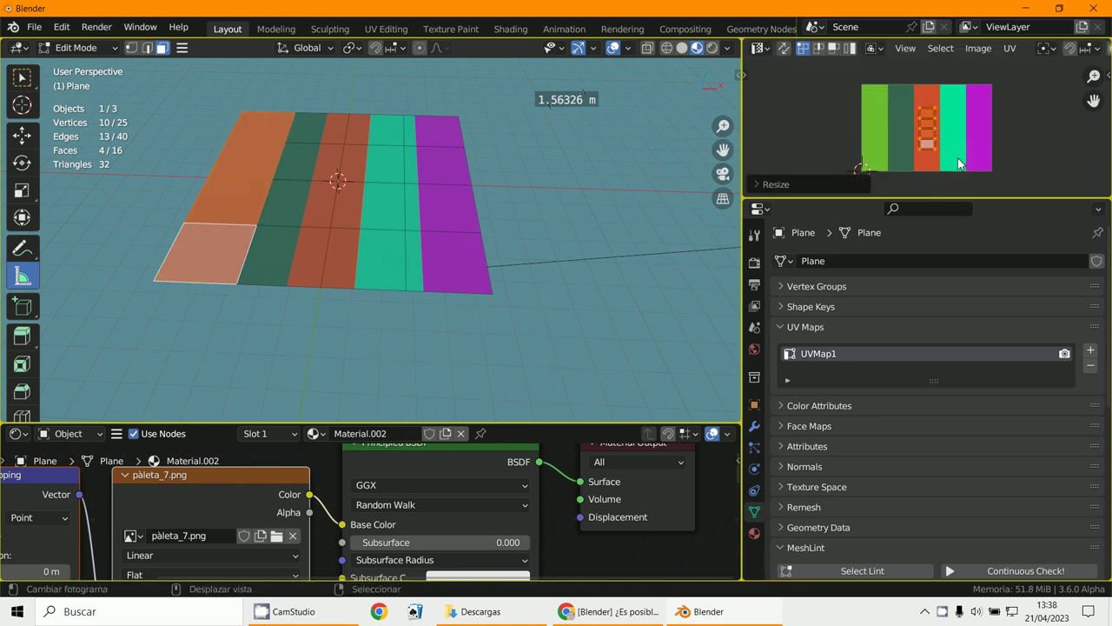
Step: Select the three rear faces of the plane's second column and switch the viewport to Solid shading
left_click(322, 129)
left_click(315, 170, "shift")
left_click(303, 200, "shift")
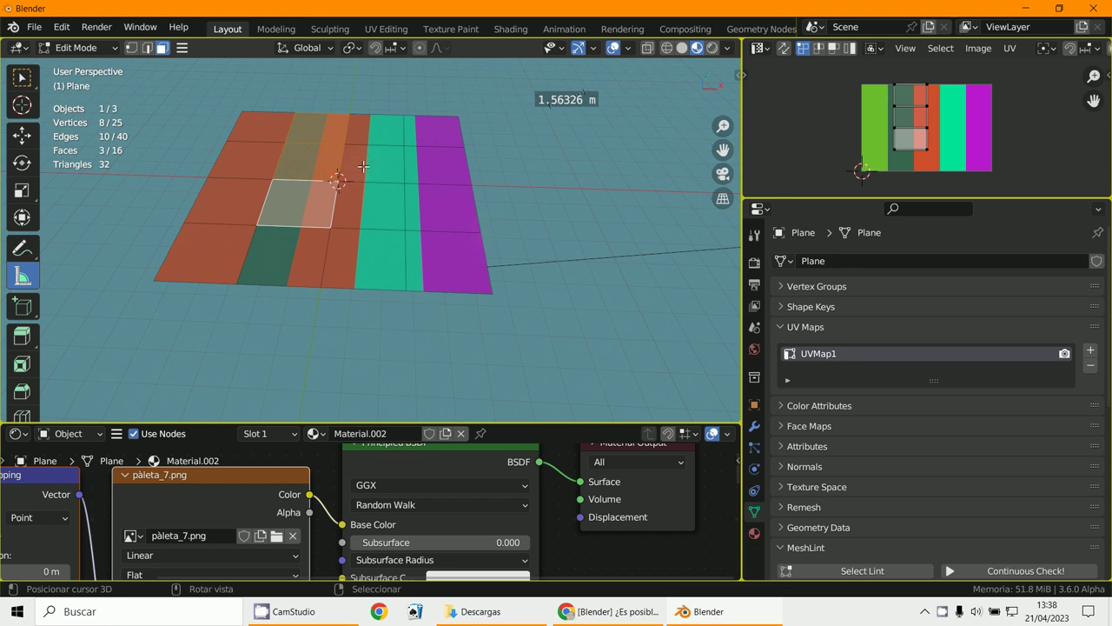
left_click(681, 47)
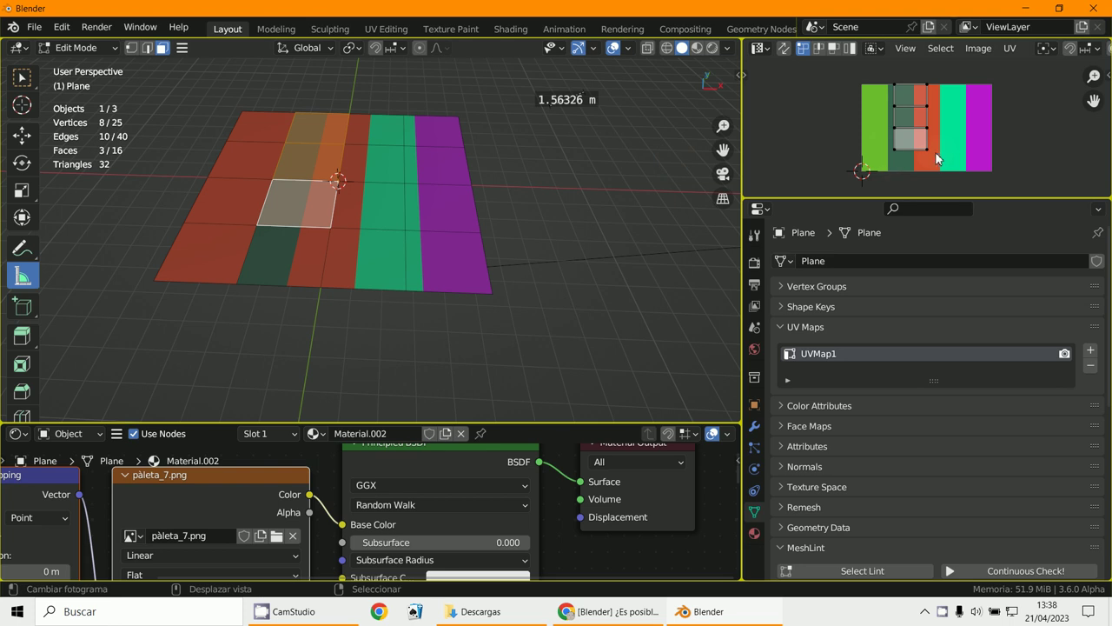
Step: Scale down the UVs of the three selected faces and place them inside the palette's turquoise stripe
key("a")
key("s")
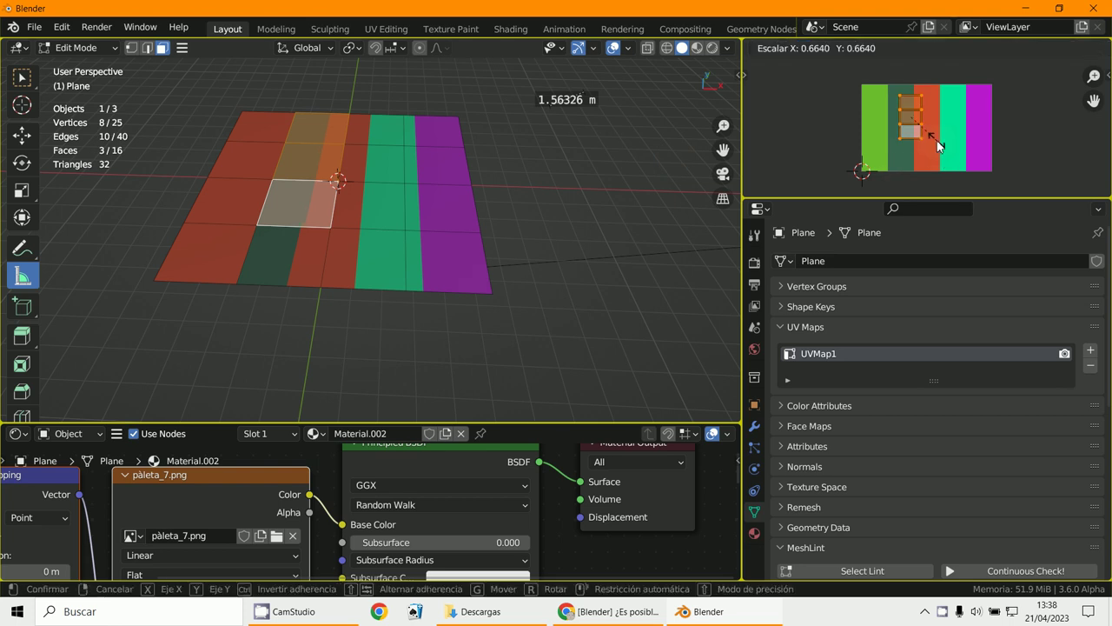
left_click(934, 137)
key("g")
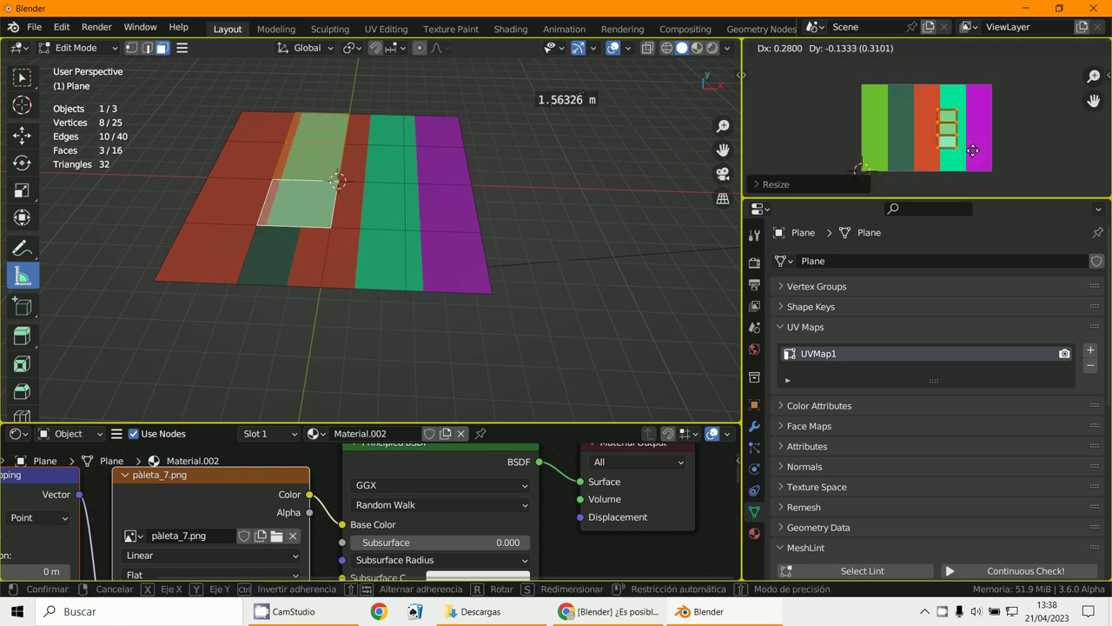
left_click(982, 152)
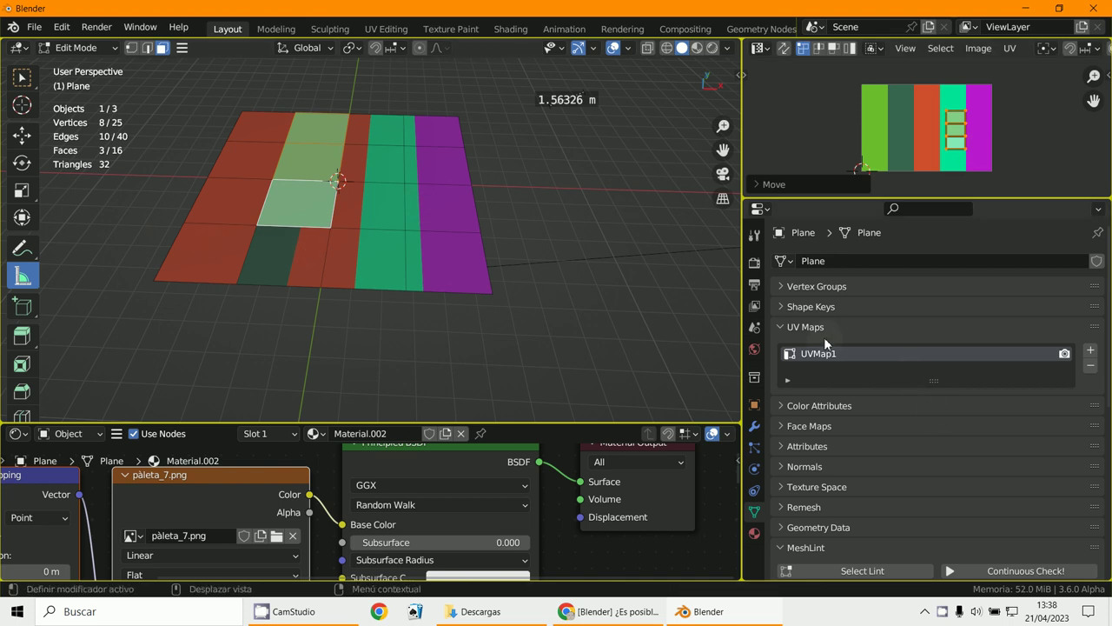
Step: Add a second UV map to the plane and name it UVMap2
left_click(1094, 353)
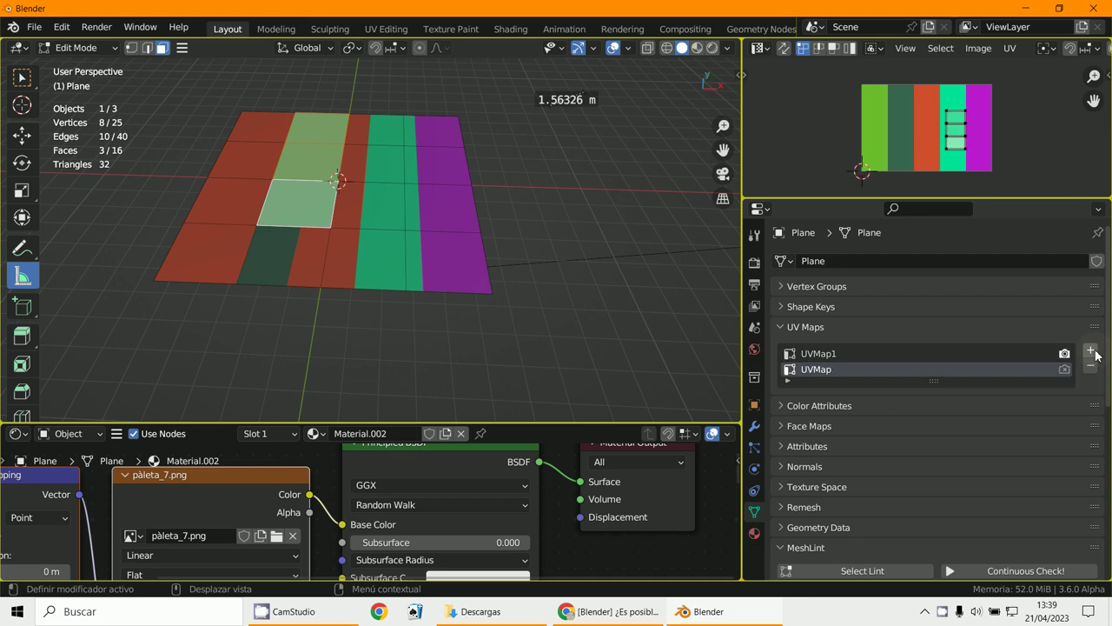
double_click(836, 372)
left_click(836, 375)
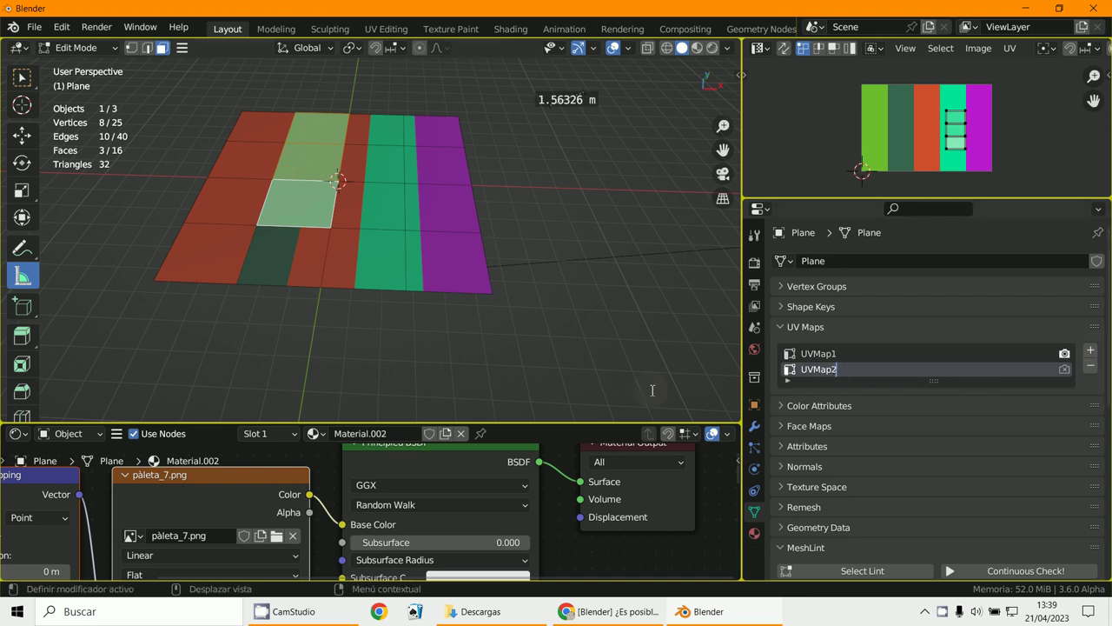
key("Return")
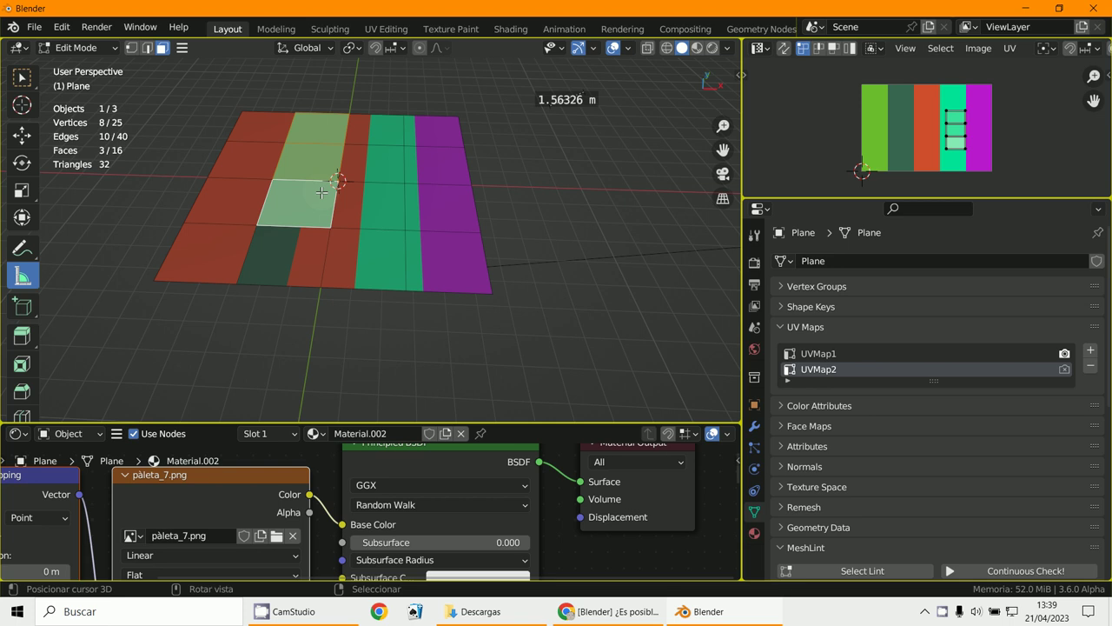
Step: Unwrap the three selected faces in UVMap2 and fit their shrunken UVs inside the palette's purple stripe
key("u")
left_click(278, 67)
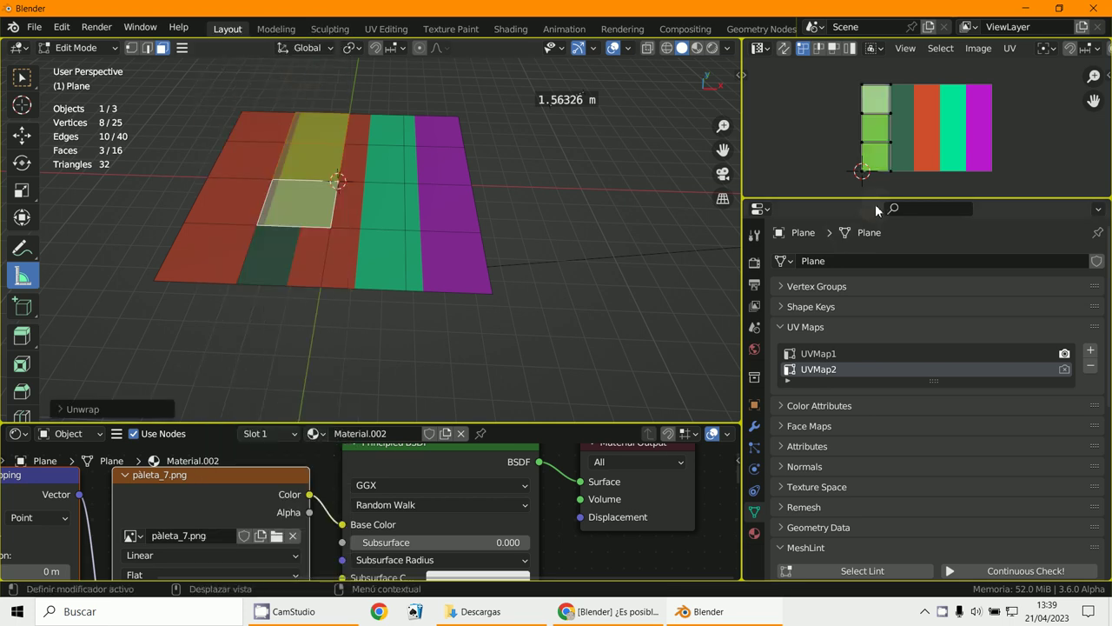
key("a")
key("s")
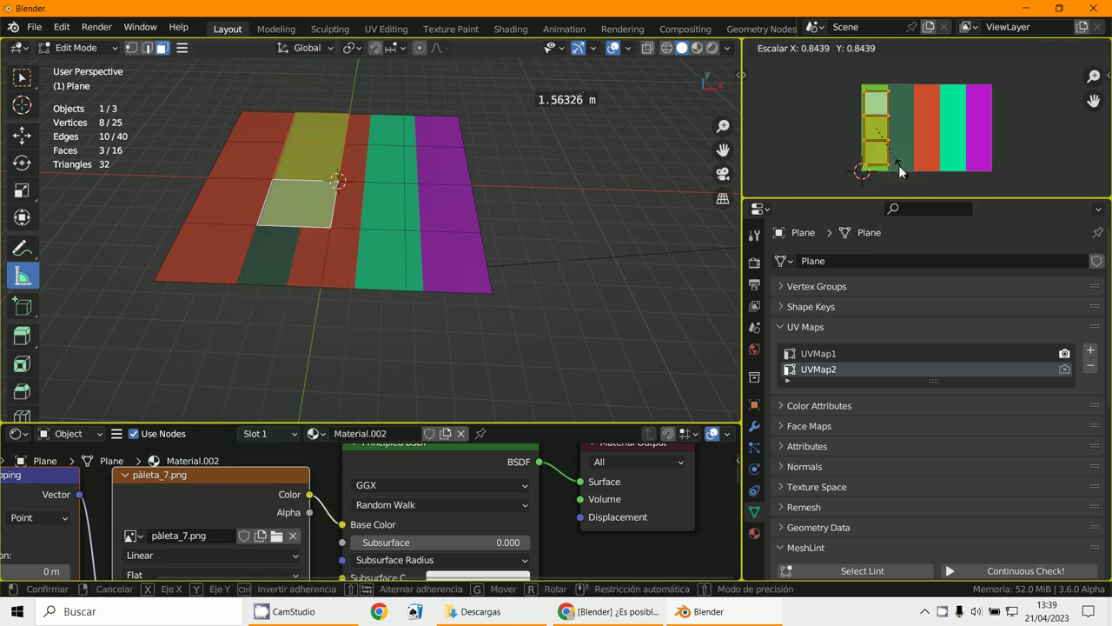
left_click(892, 156)
key("g")
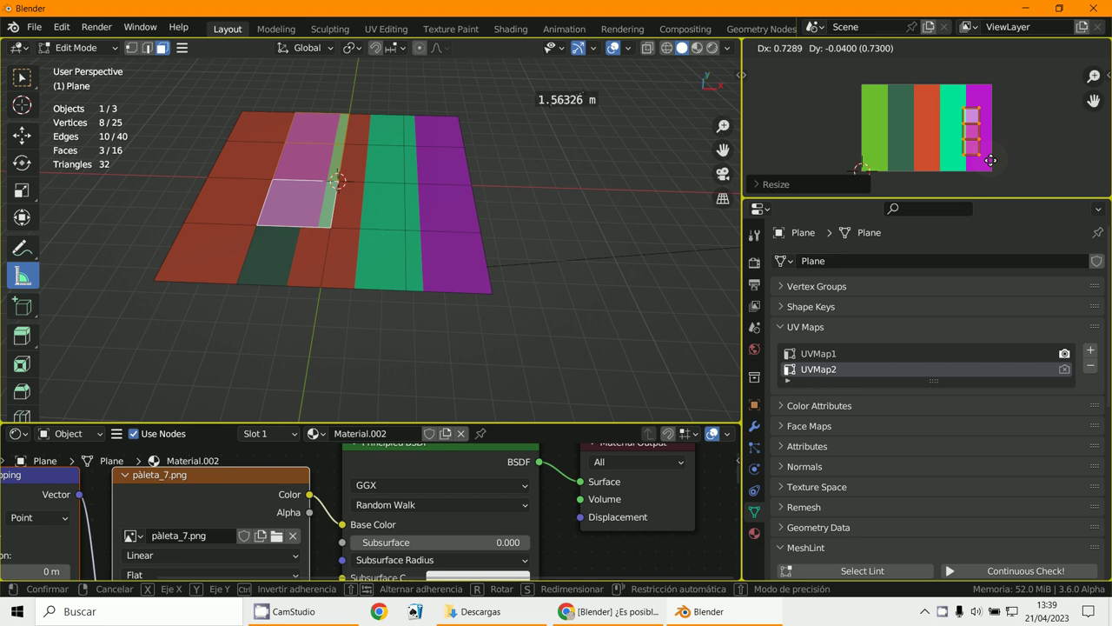
left_click(950, 276)
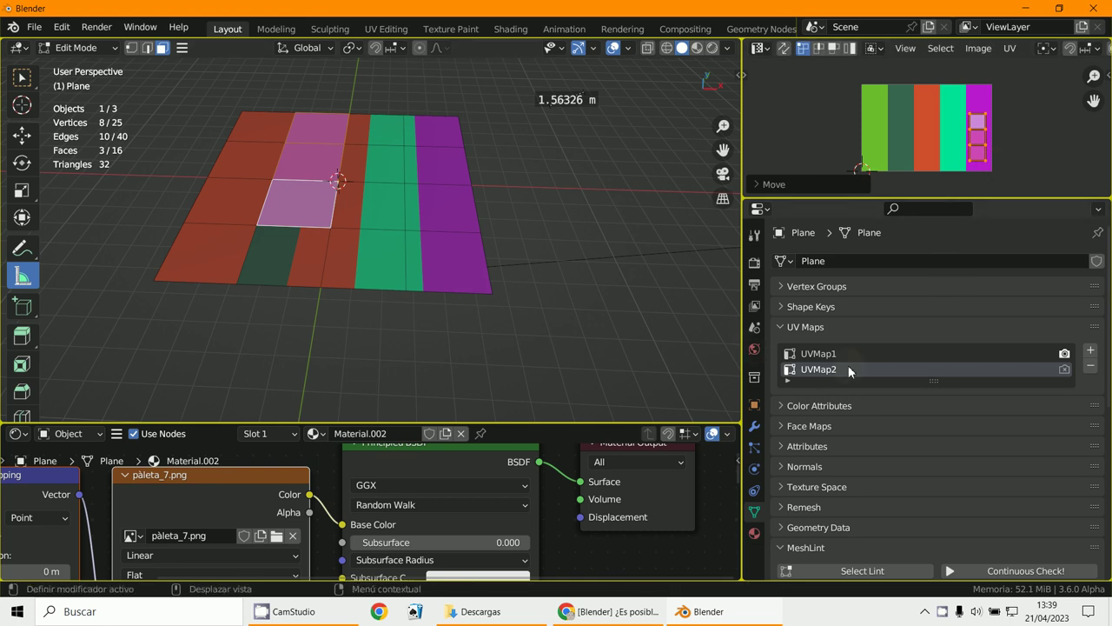
Step: Make UVMap2 the active render UV map and select the three front-row faces beside the red column
left_click(1064, 369)
left_click(306, 257)
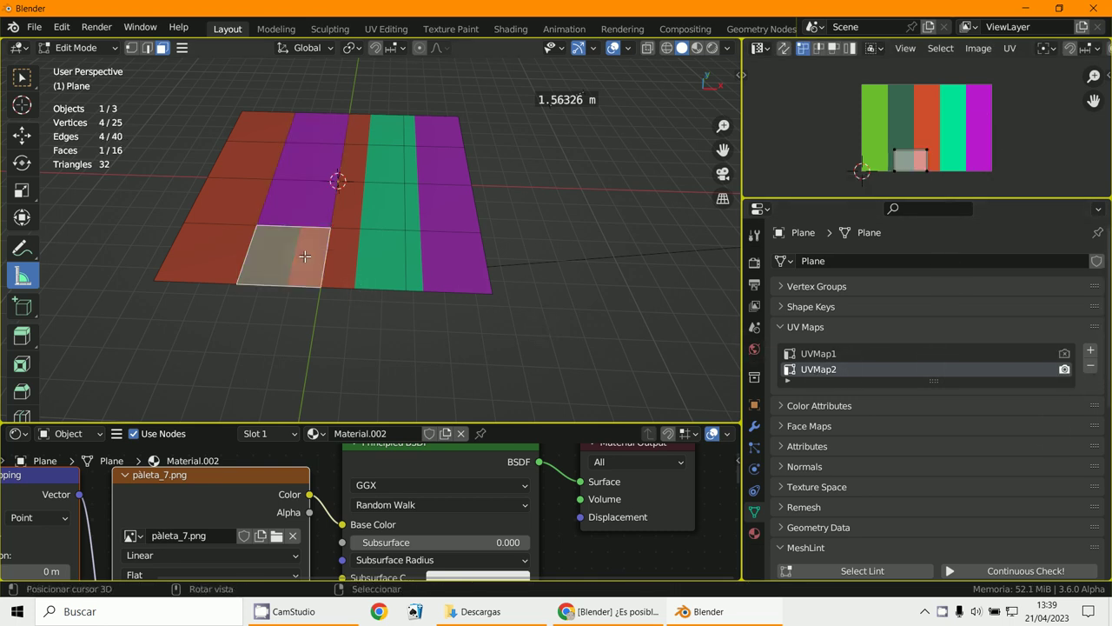
left_click(363, 253, "shift")
left_click(435, 264, "shift")
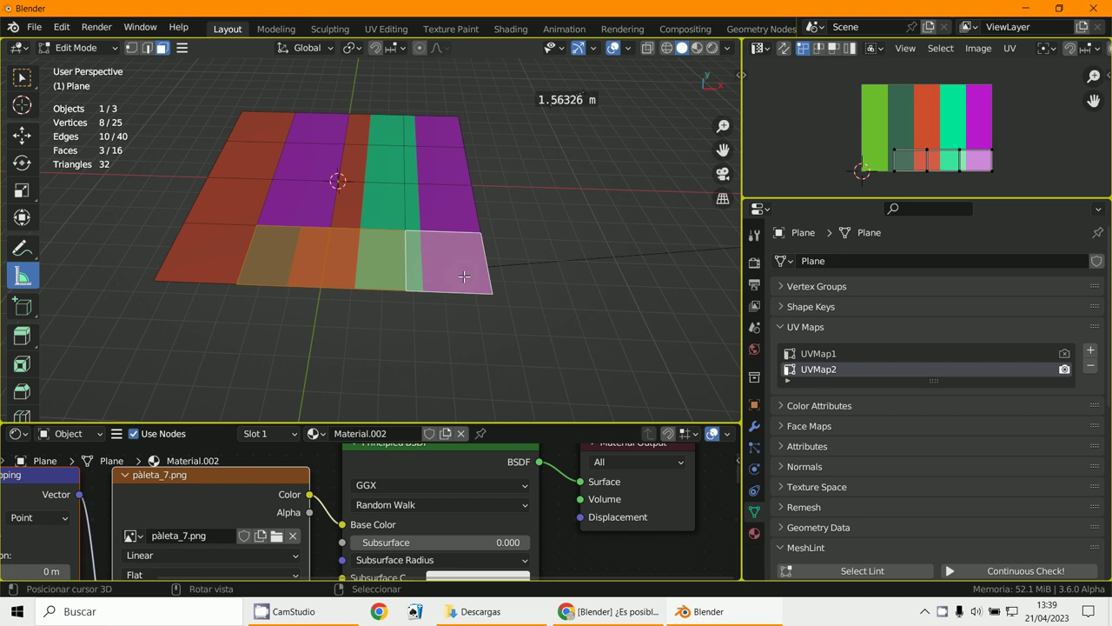
Step: Add a third UV map named UVMap3 and unwrap the three selected front-row faces in it
left_click(1091, 349)
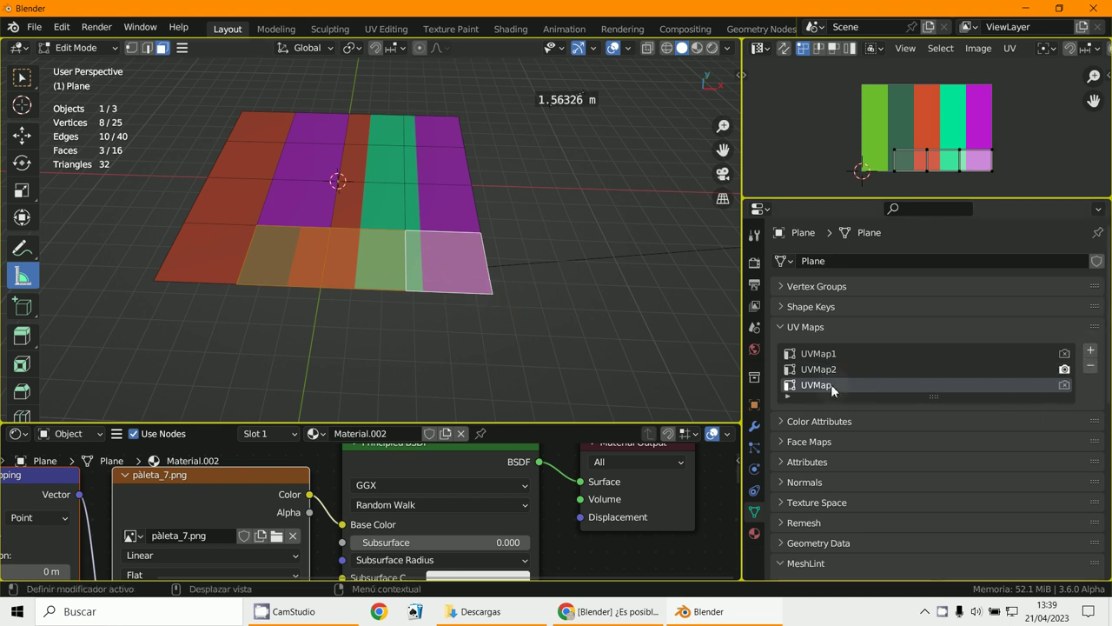
double_click(831, 388)
key("u")
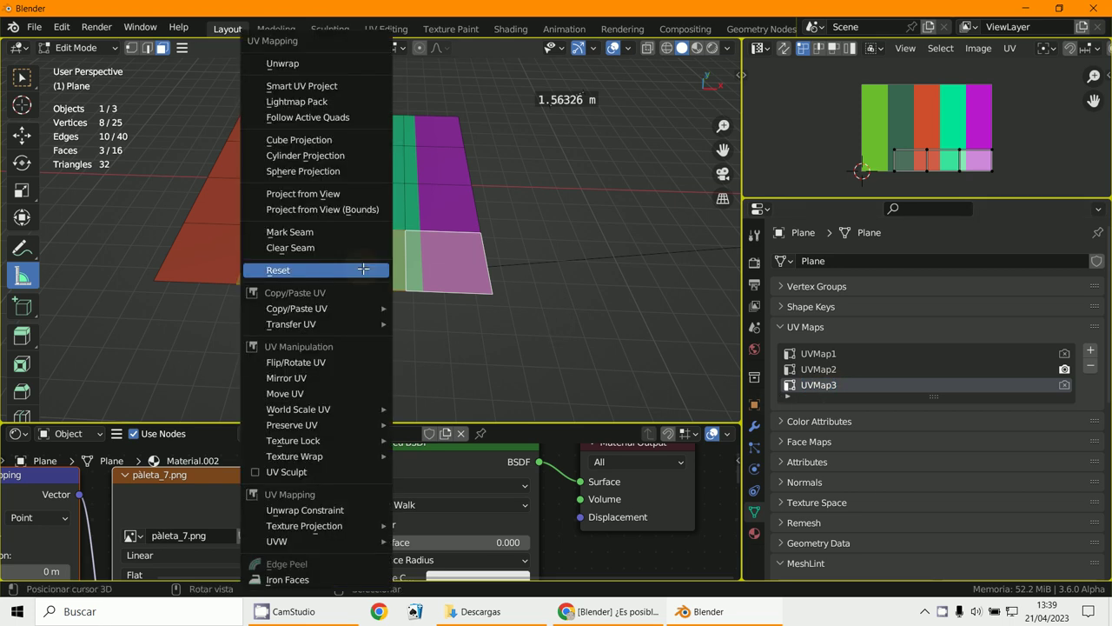
left_click(316, 69)
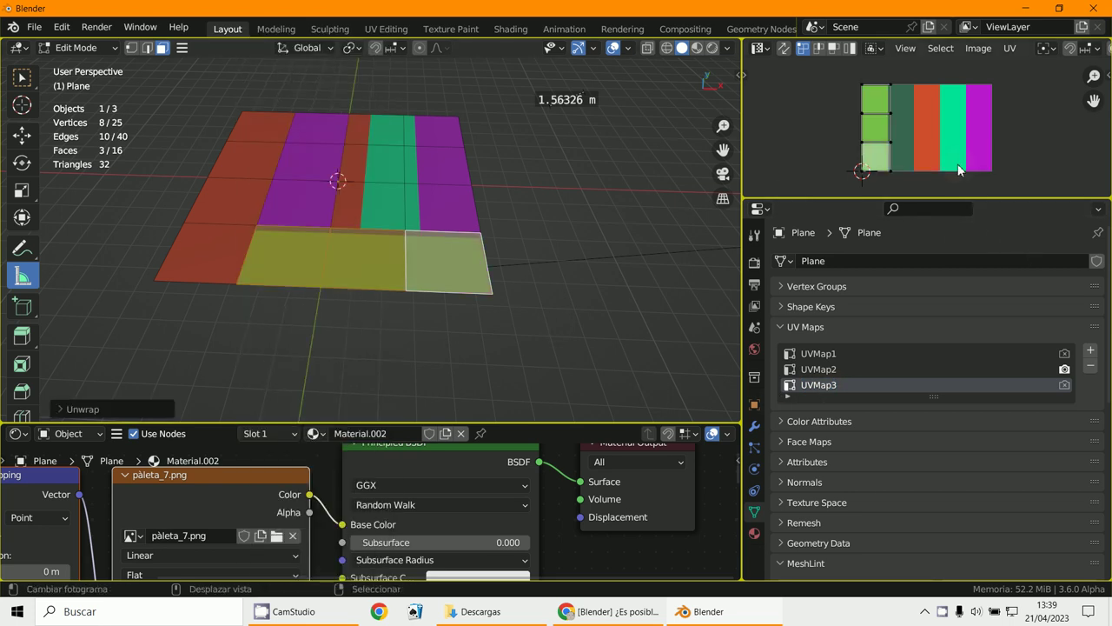
Step: Shrink the front-row faces' UVs and position them inside the palette's light green stripe
key("s")
left_click(932, 154)
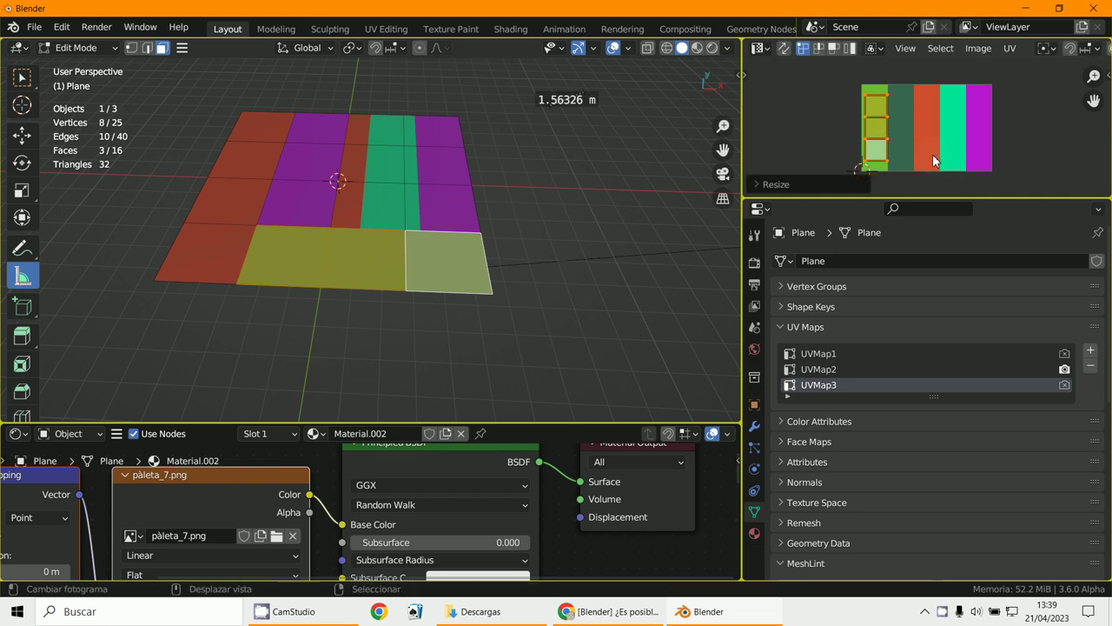
key("g")
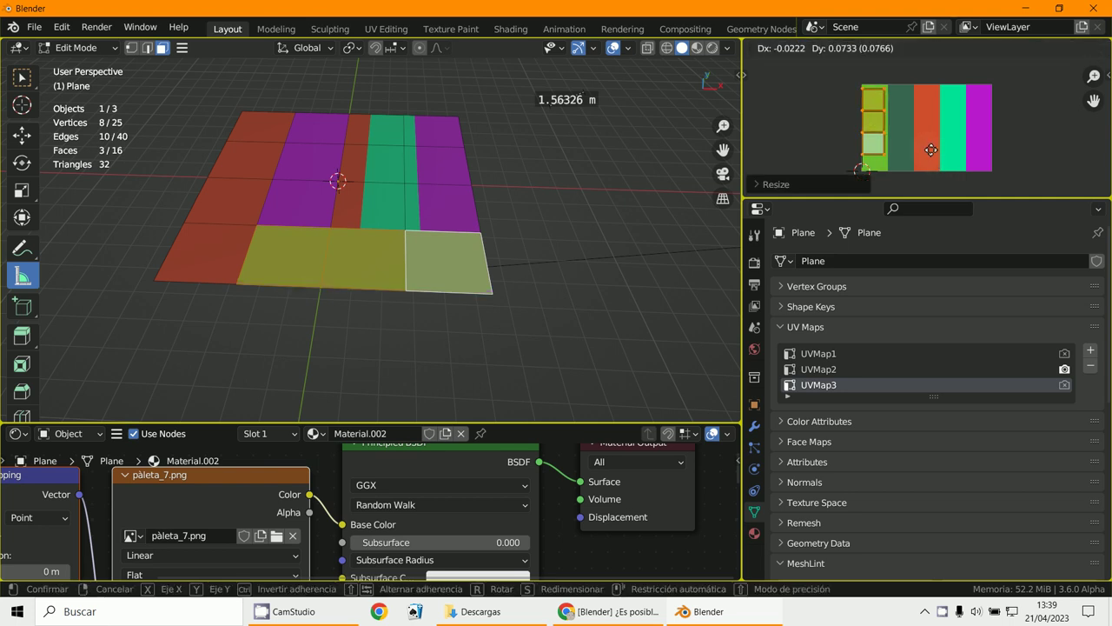
left_click(625, 298)
Step: Select the six remaining multicoloured faces in the plane's last two columns, behind the green front row
left_click(393, 132)
left_click(393, 164, "shift")
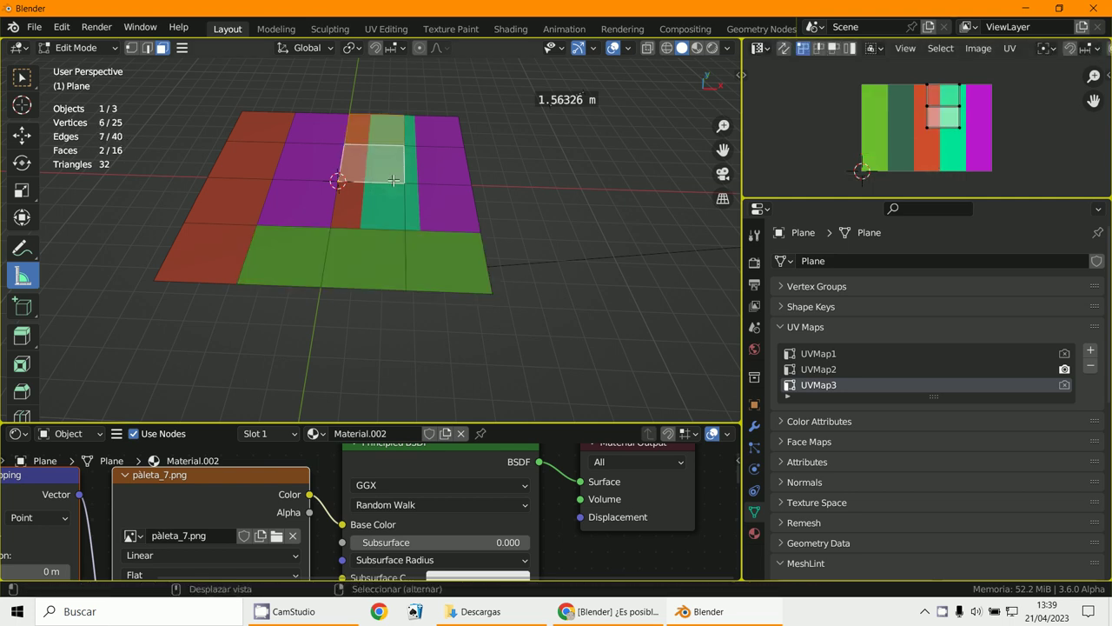
left_click(392, 208, "shift")
left_click(430, 200, "shift")
left_click(431, 170, "shift")
left_click(438, 145, "shift")
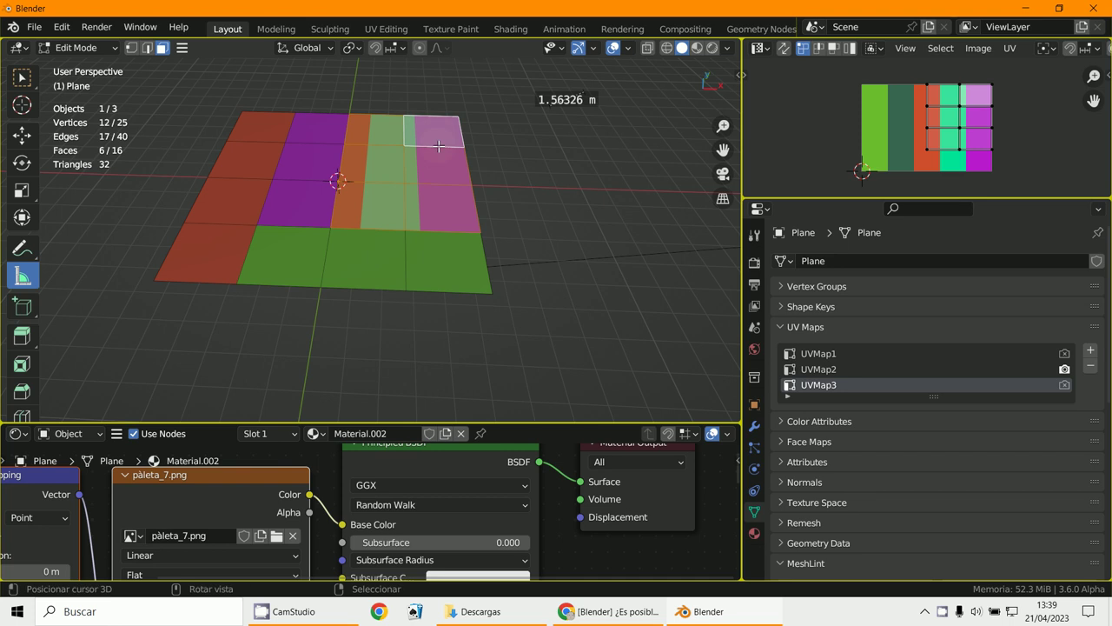
Step: Add a fourth UV map to the plane and name it UVMap4
key("u")
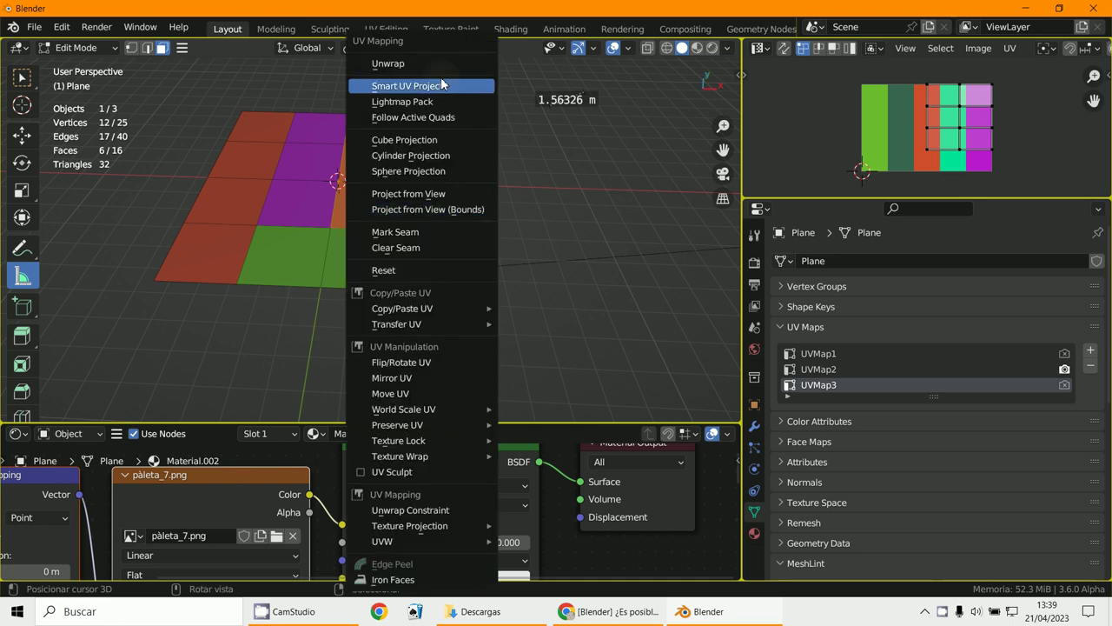
left_click(1090, 350)
double_click(853, 396)
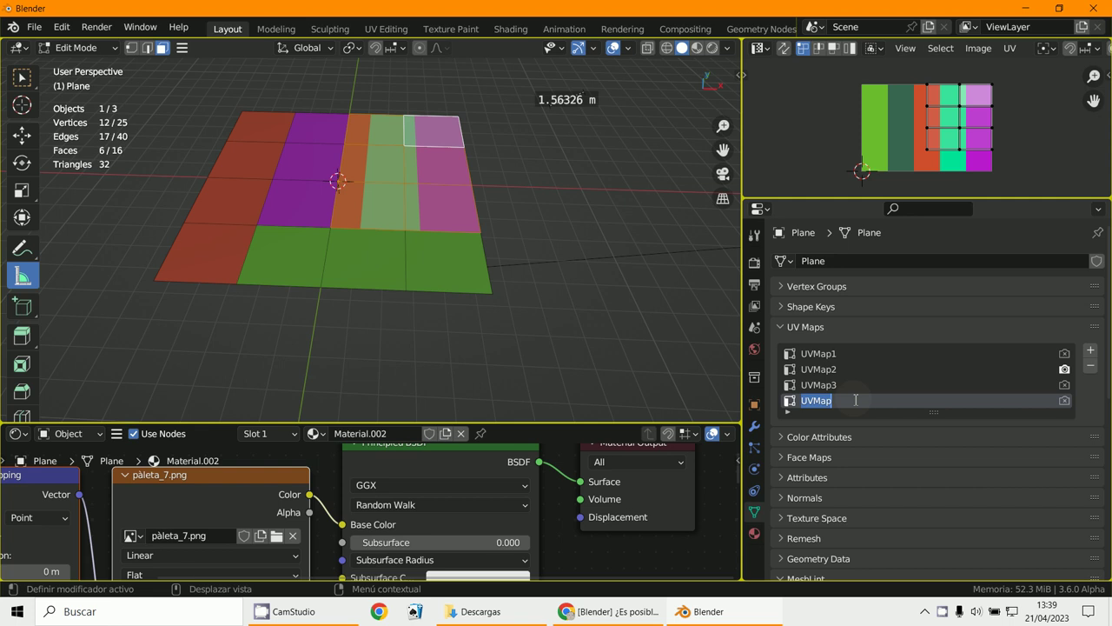
left_click(856, 400)
type("4")
key("Return")
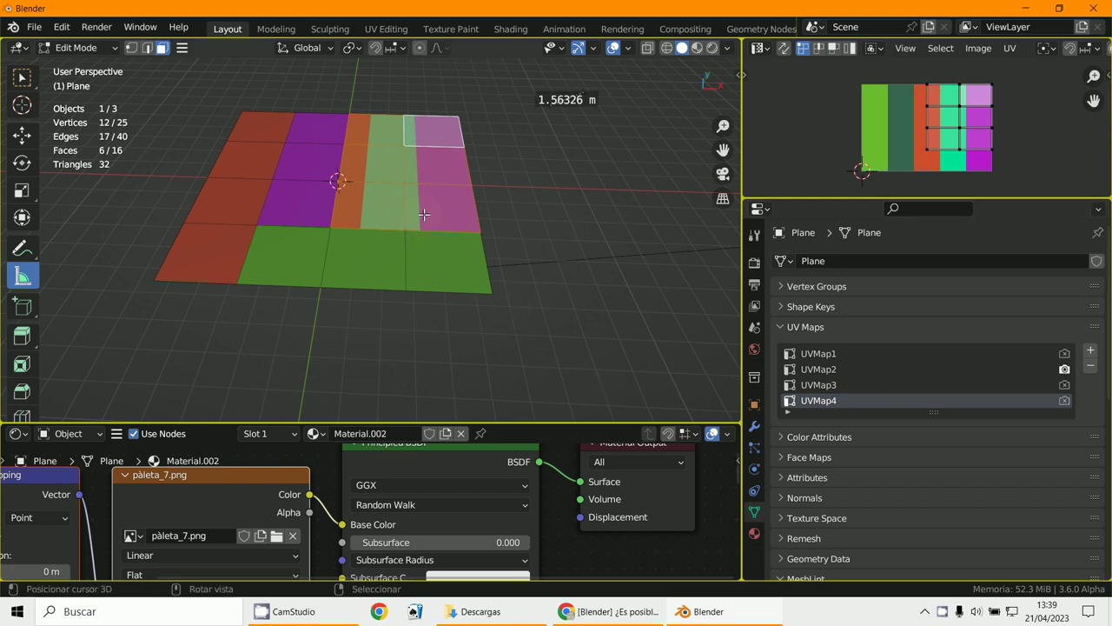
Step: Unwrap the six selected faces in UVMap4 and fit their shrunken UVs inside the palette's turquoise stripe
key("i")
key("Escape")
key("u")
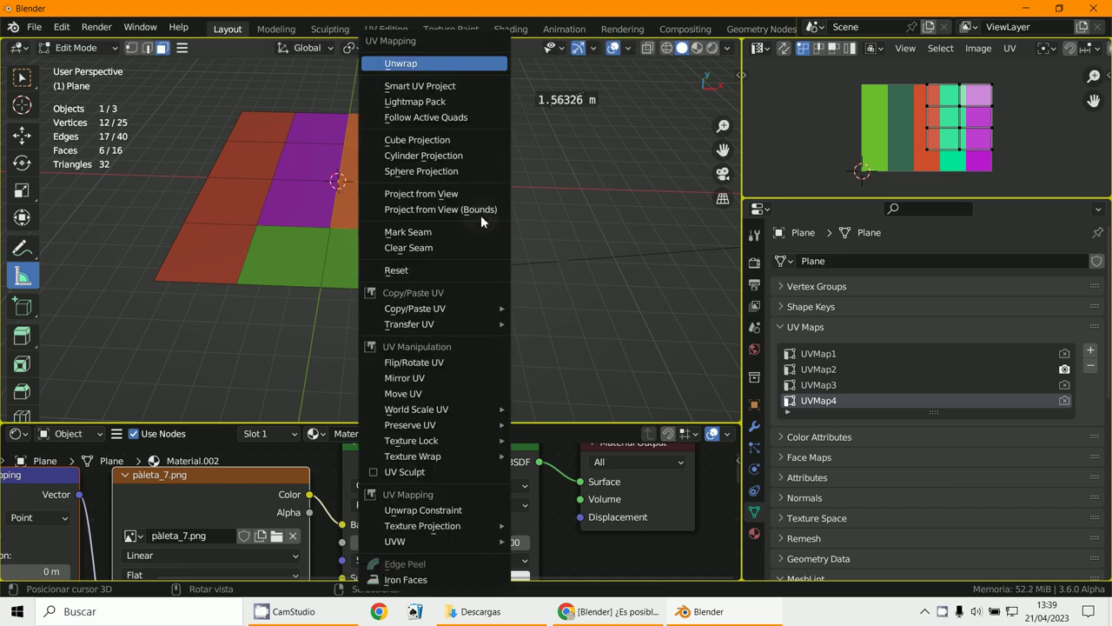
left_click(436, 64)
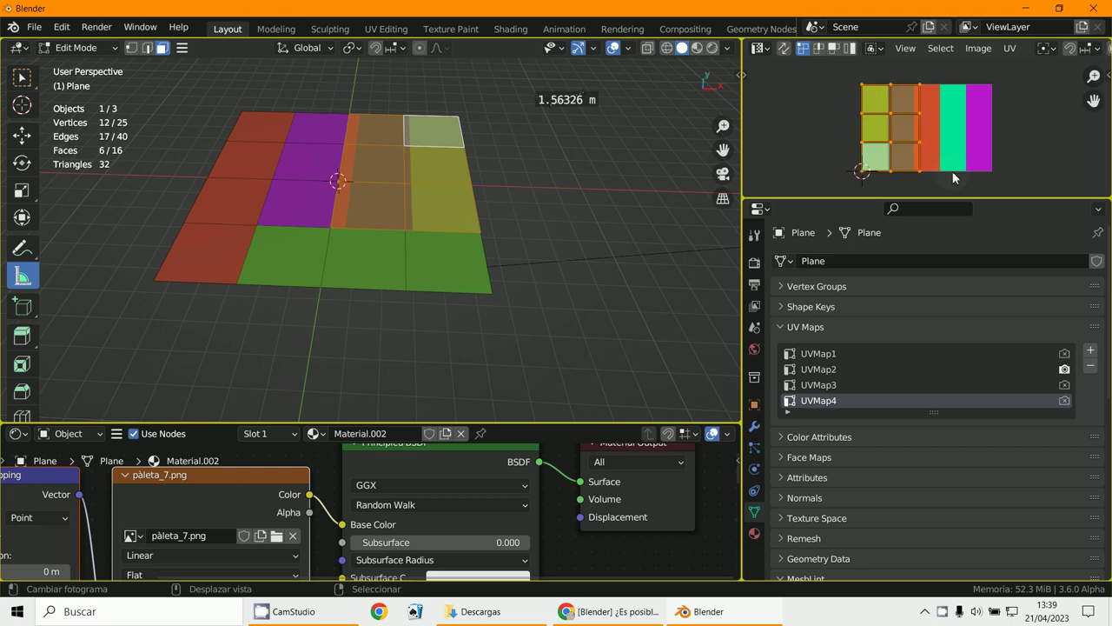
key("s")
left_click(910, 135)
key("g")
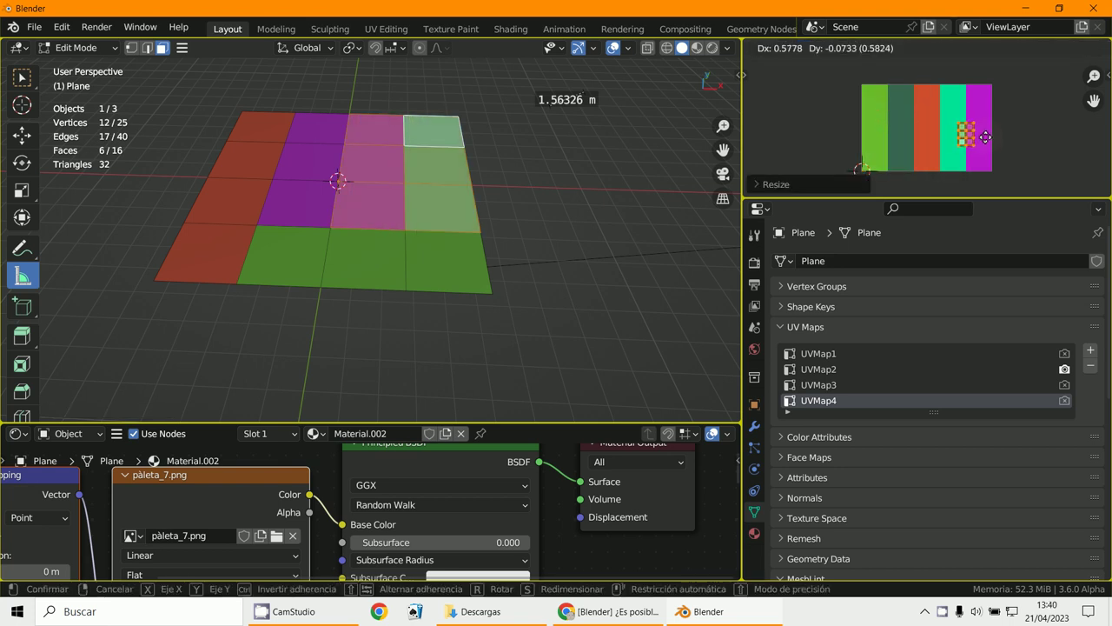
left_click(956, 128)
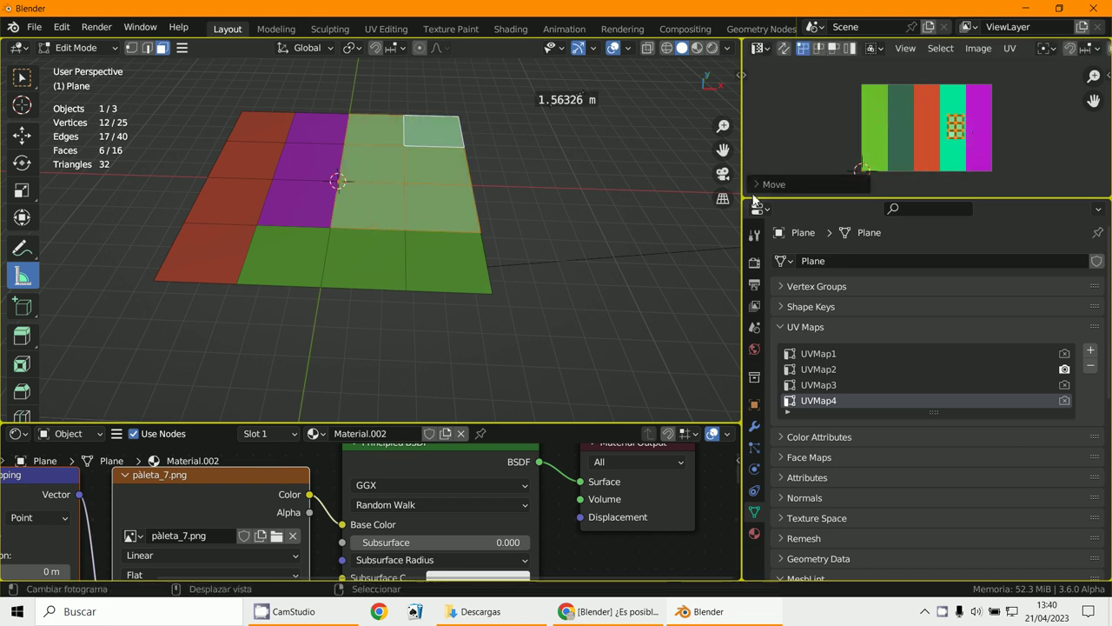
Step: In Object Mode, make UVMap4 the active render UV map and display the plane in Rendered shading
left_click(77, 47)
left_click(75, 65)
middle_click_drag(519, 296, 472, 379)
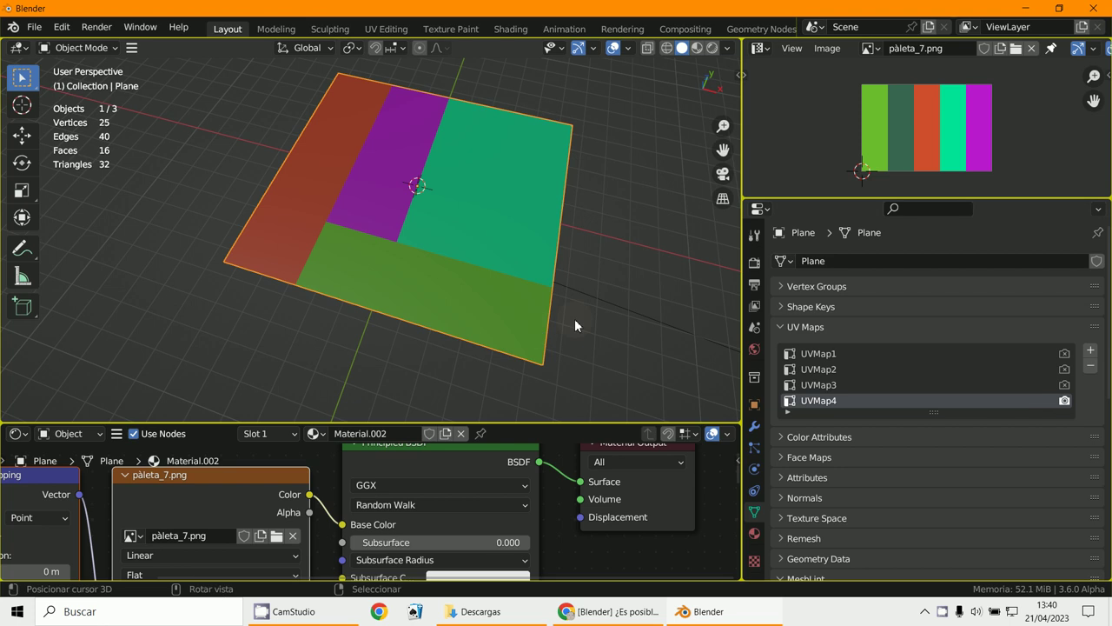
left_click(714, 54)
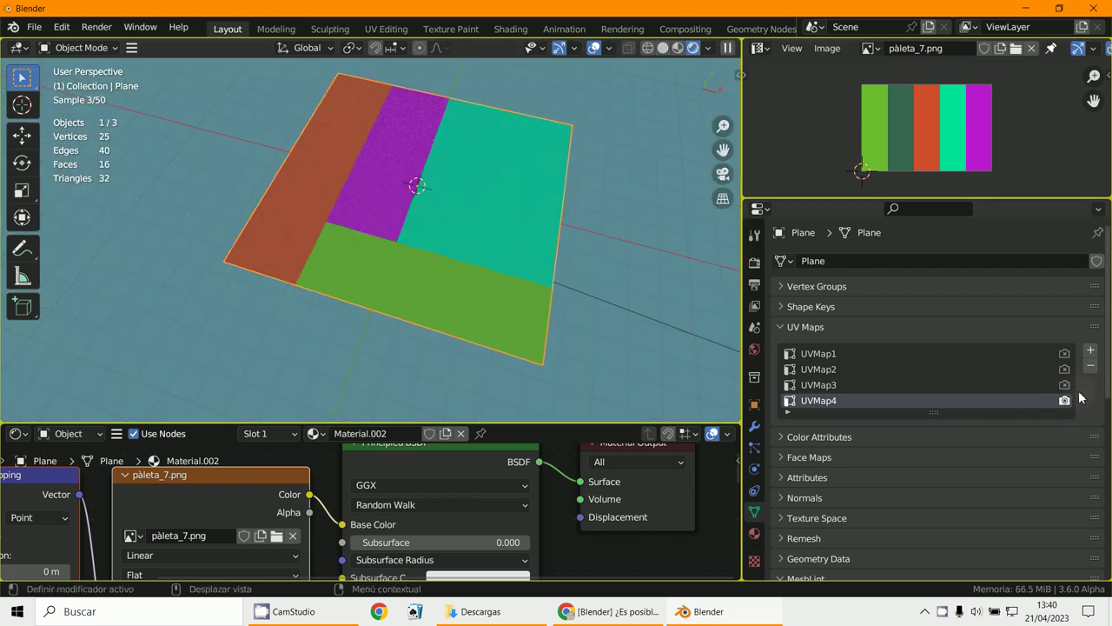
middle_click_drag(569, 358, 553, 361)
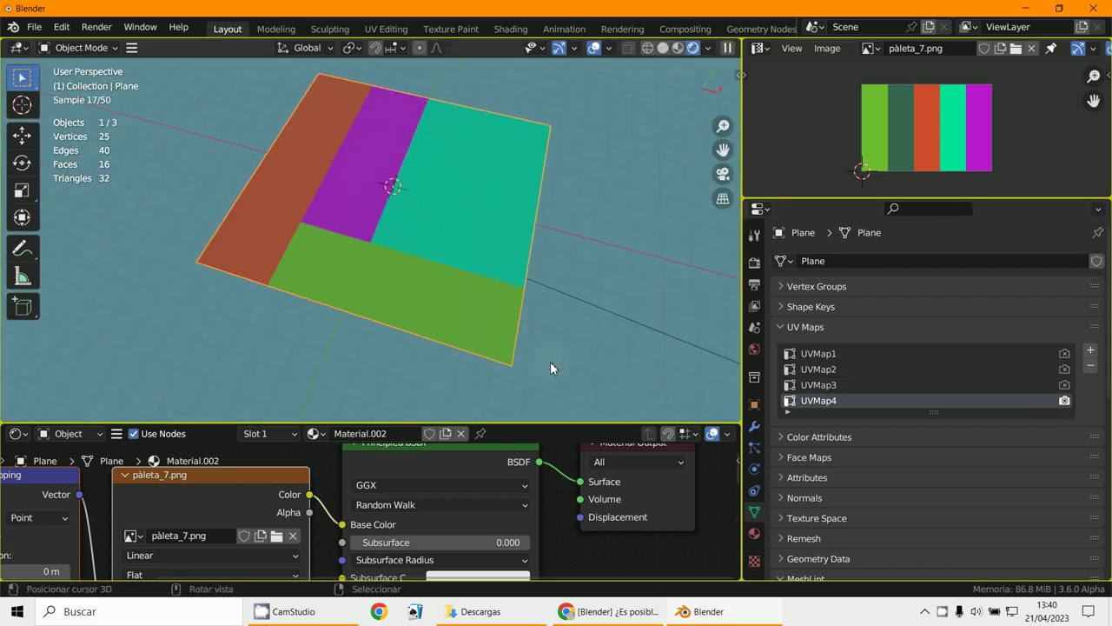
Step: Compare the plane's rendered colours with UVMap3, UVMap2 and UVMap1 in turn as the active render UV map
scroll(550, 361, "up", 1)
scroll(390, 517, "down", 2)
middle_click_drag(110, 475, 283, 474)
scroll(217, 514, "up", 1)
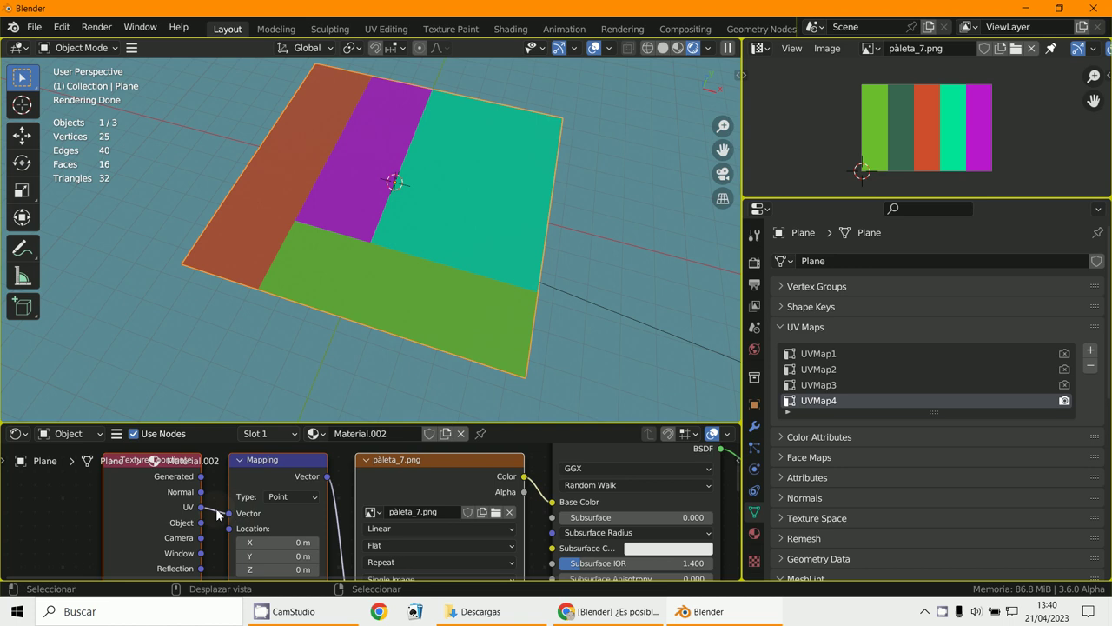
scroll(195, 508, "down", 2)
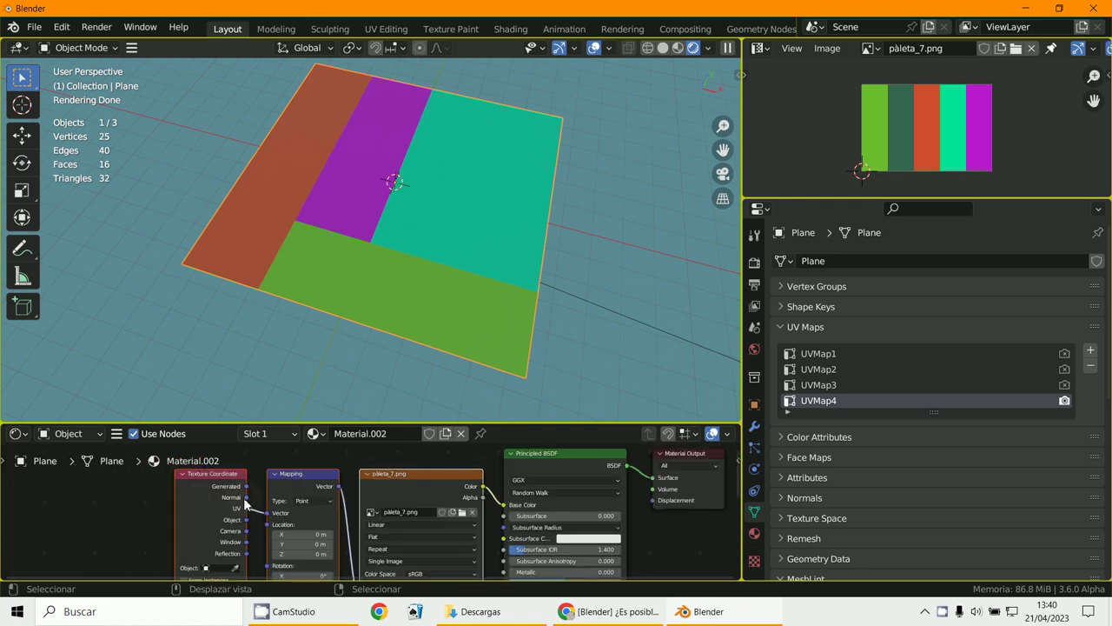
left_click(1064, 385)
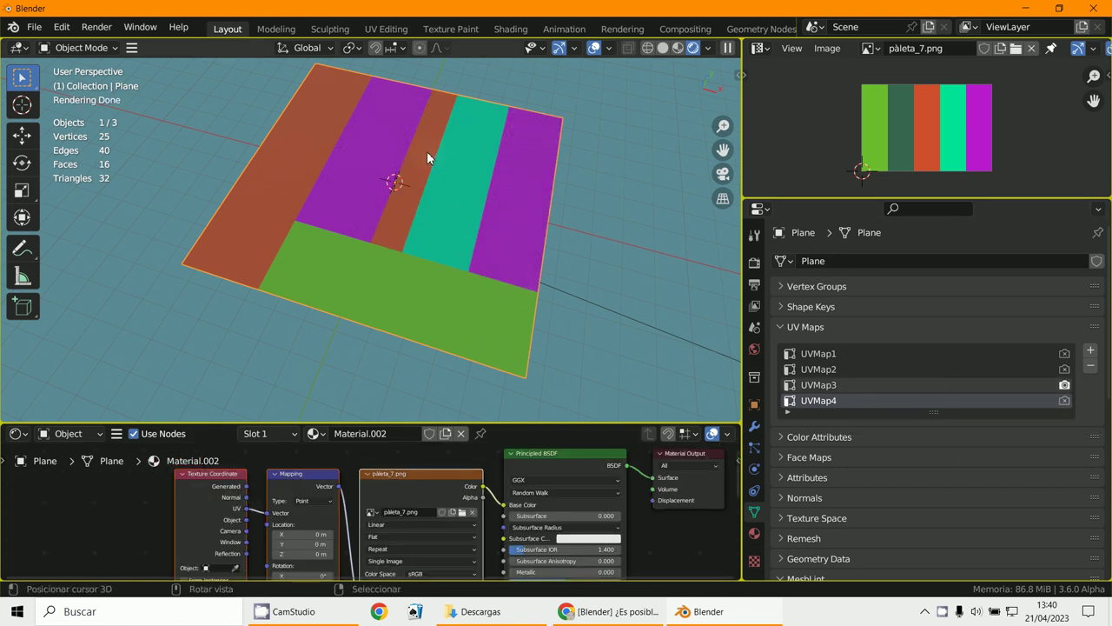
left_click(1064, 370)
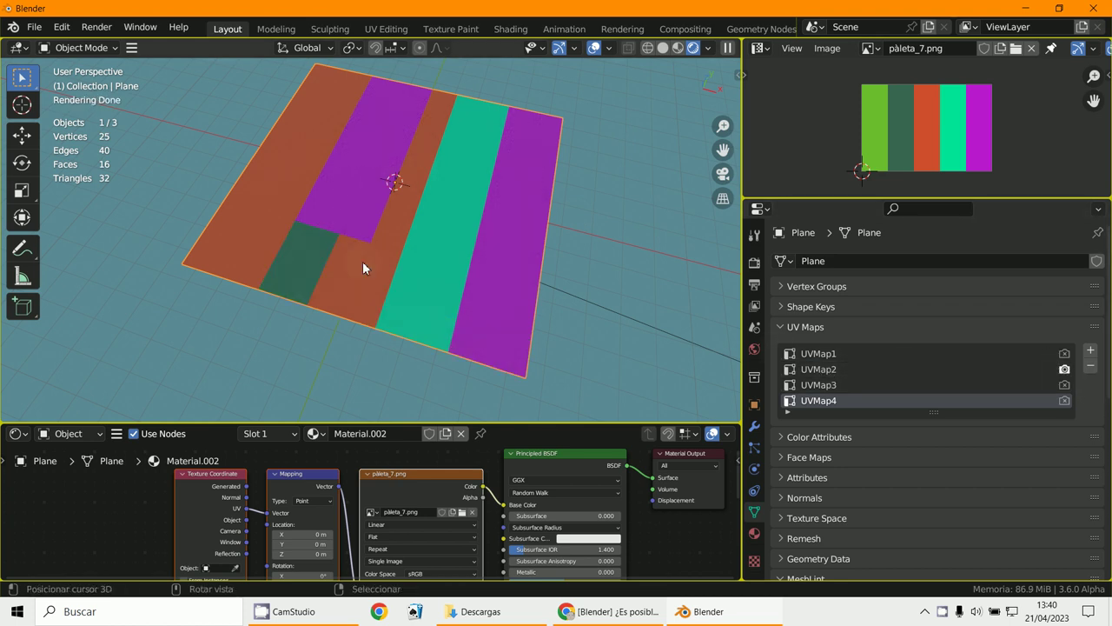
left_click(860, 355)
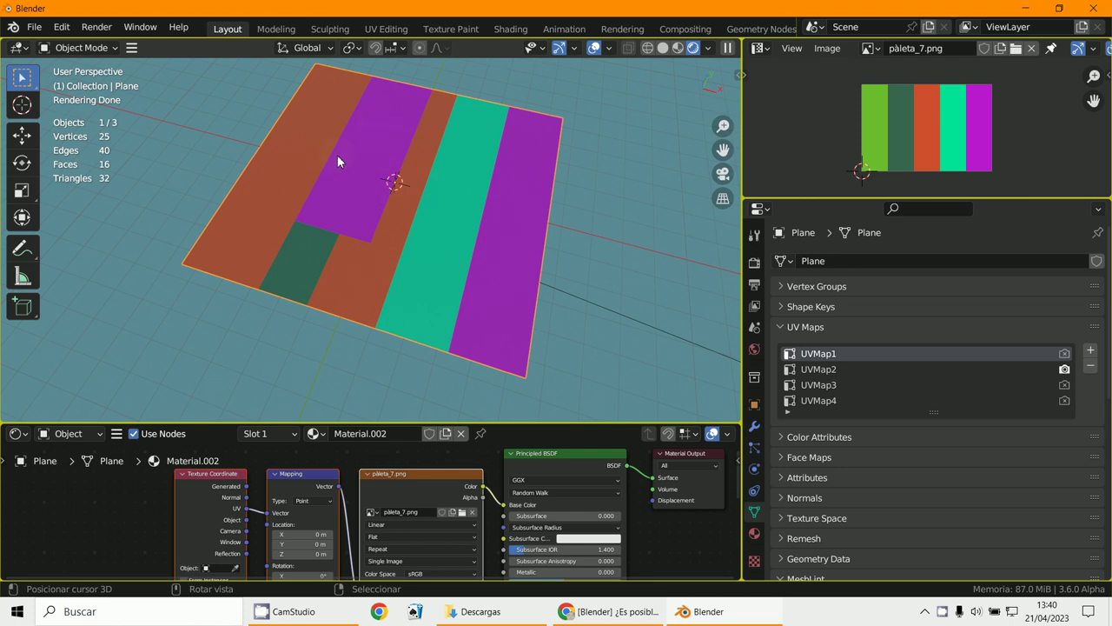
left_click(1065, 354)
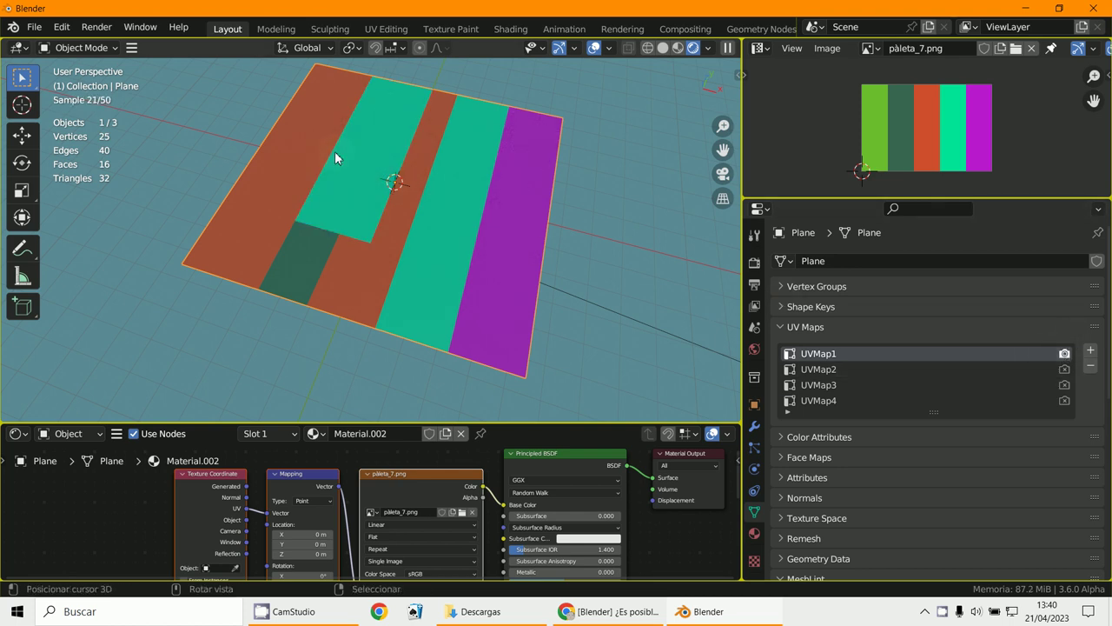
left_click(1064, 369)
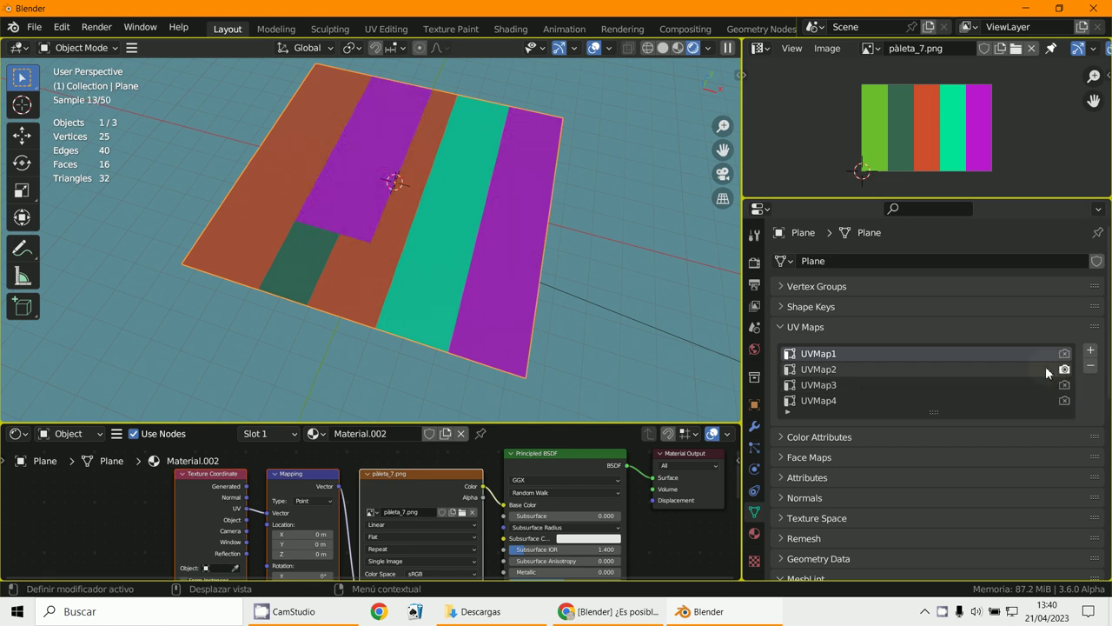
Step: Make UVMap4 the active render UV map again and delete UVMap1, UVMap2 and UVMap3 from the plane
right_click(823, 362)
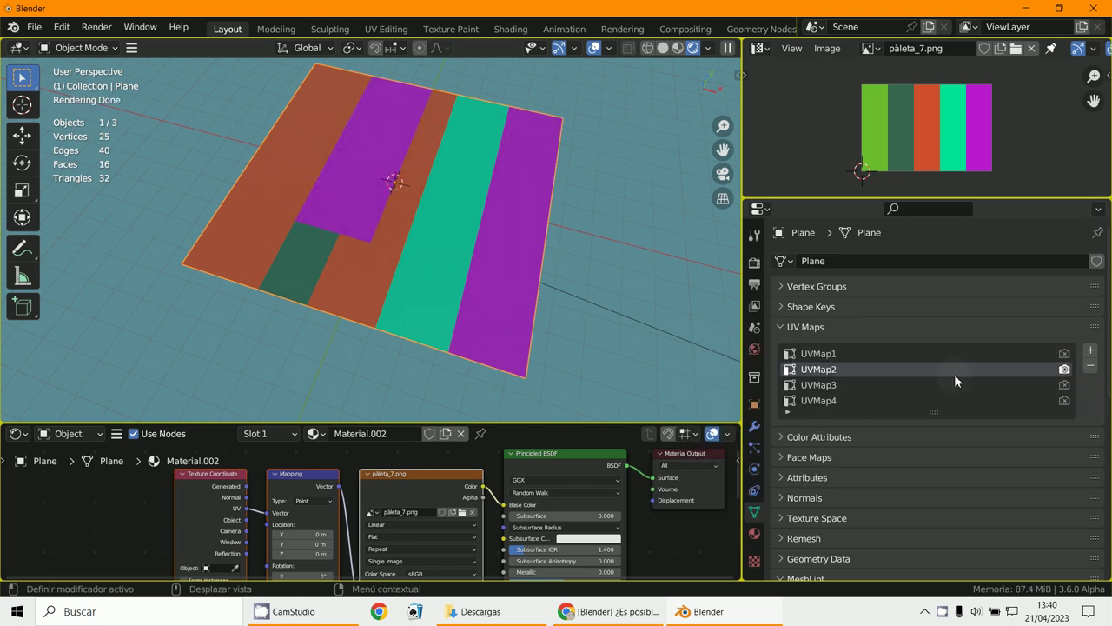
left_click(1064, 400)
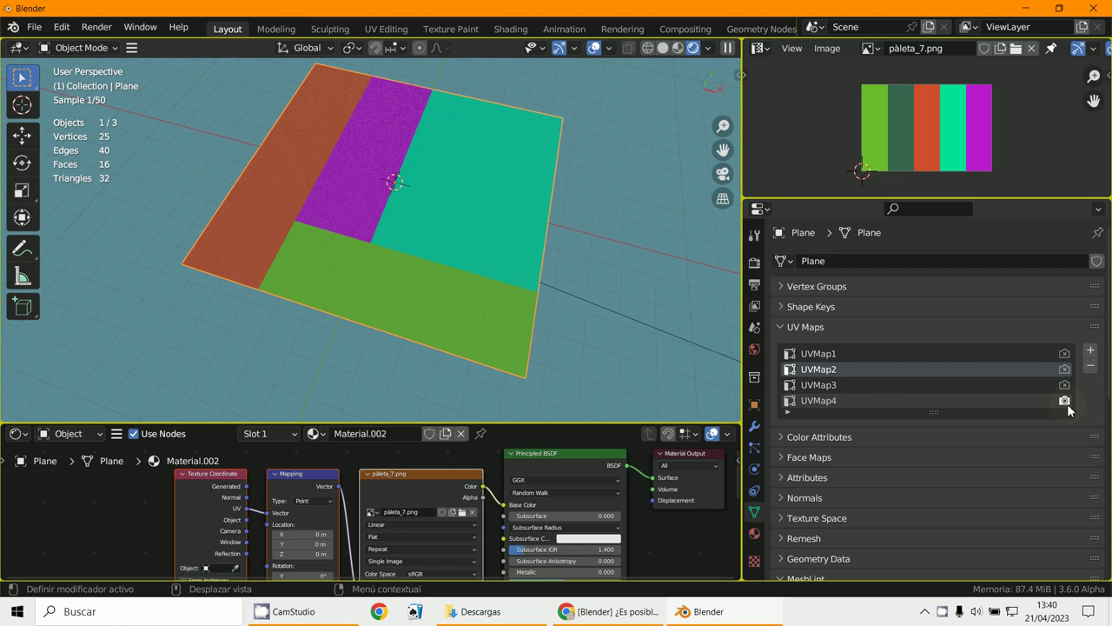
left_click(1090, 366)
left_click(1090, 366)
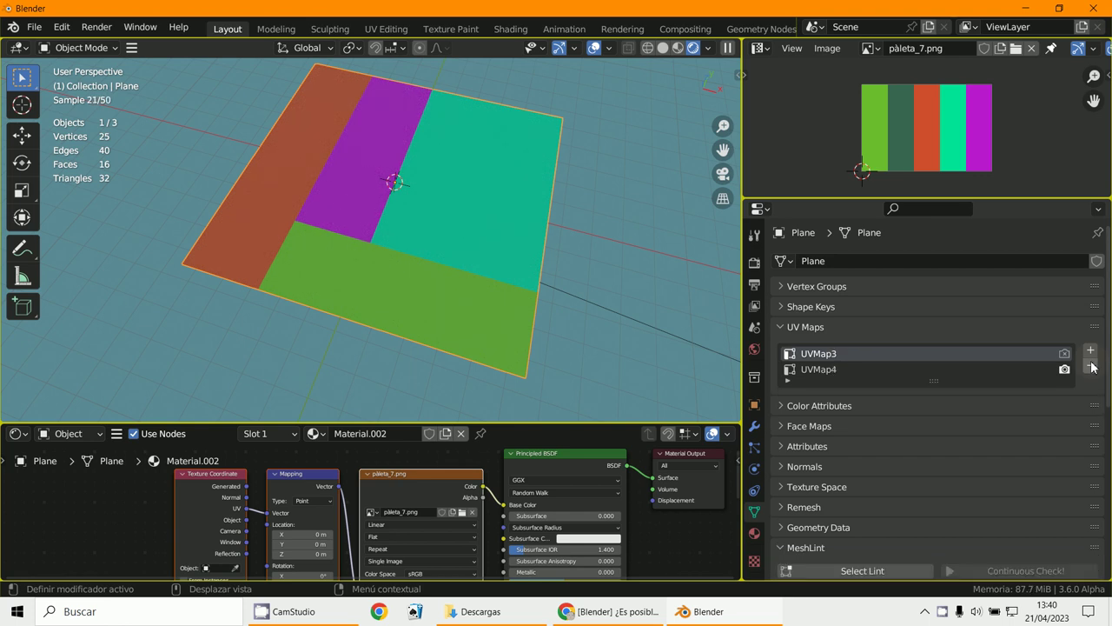
left_click(1090, 366)
middle_click_drag(520, 273, 518, 269)
scroll(512, 263, "up", 1)
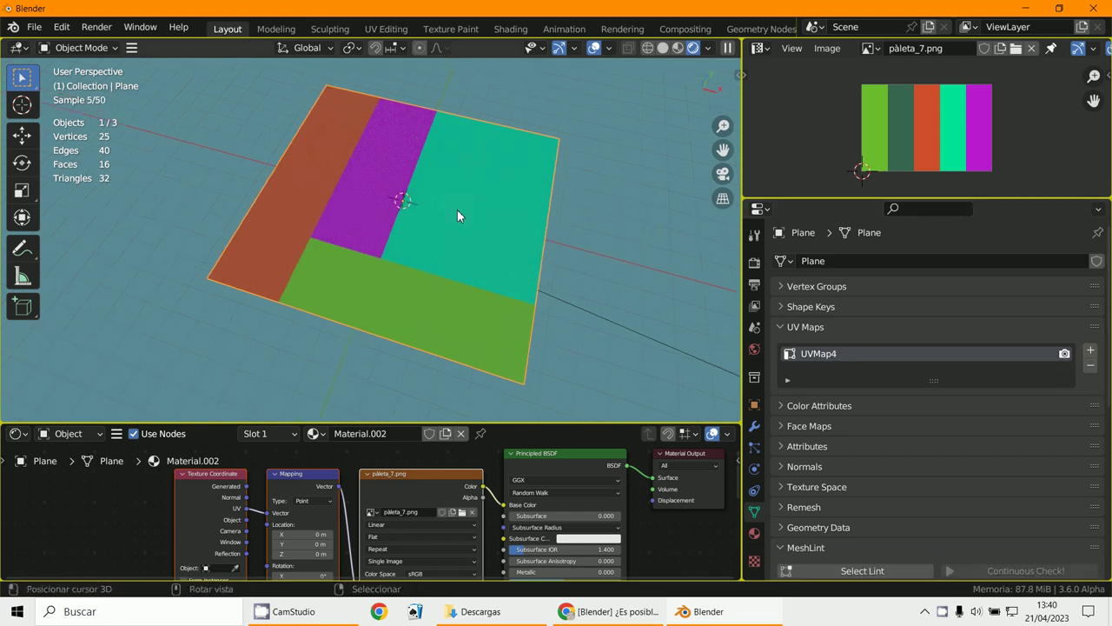
Step: Switch the plane to Edit Mode and enlarge the UV editor to show all the UV islands over the palette
left_click(91, 48)
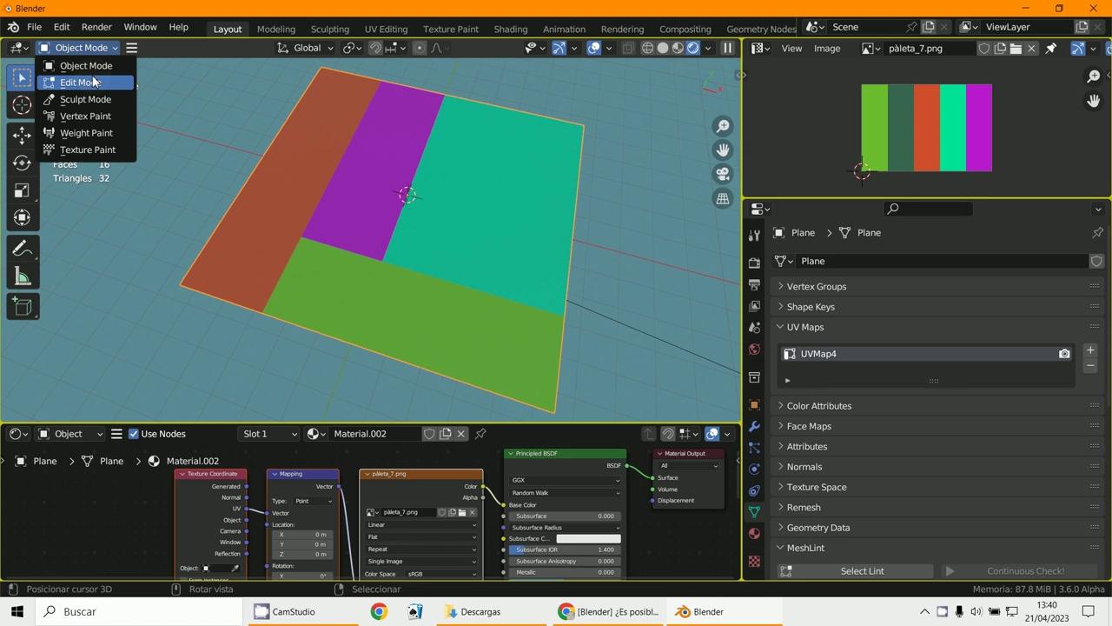
left_click(87, 82)
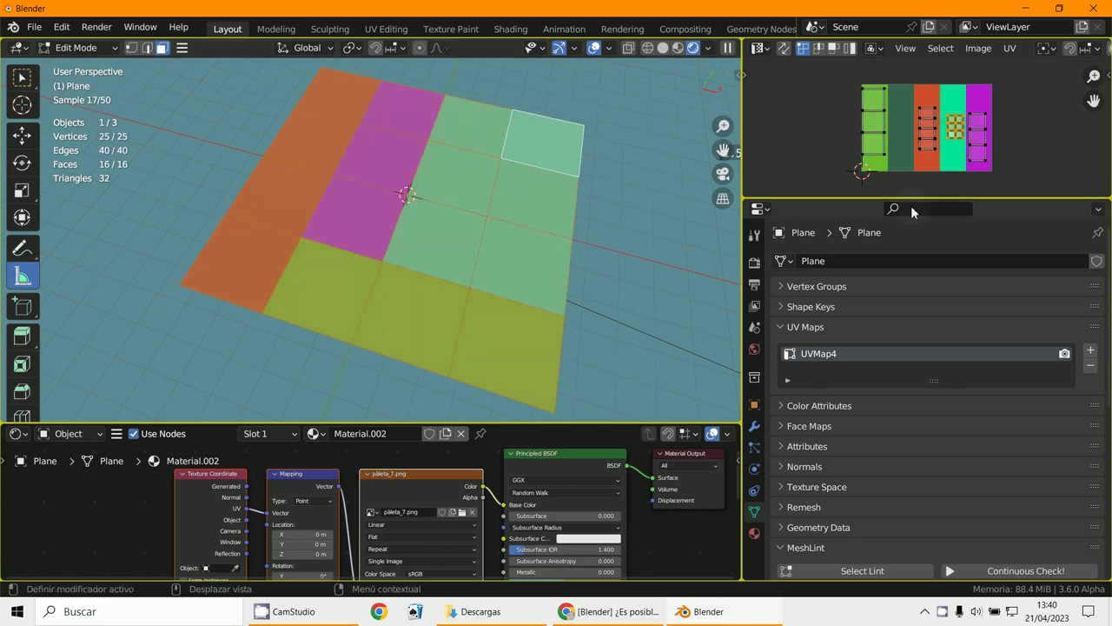
left_click_drag(911, 202, 921, 417)
scroll(940, 330, "up", 3)
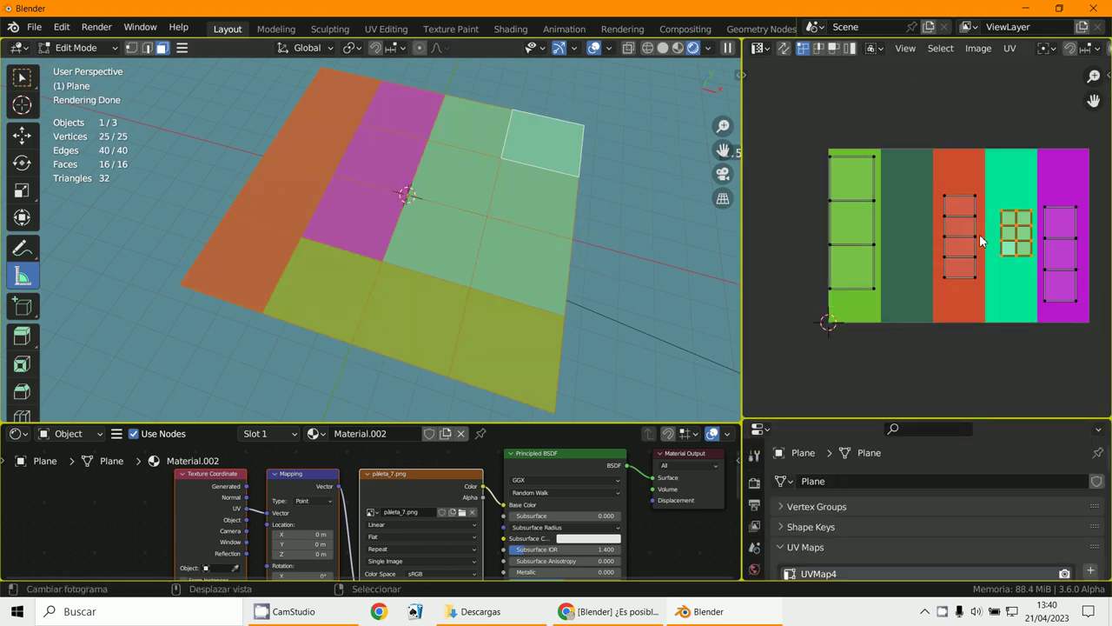
Step: Scale up the six-face UV island slightly and move it to the upper part of the palette's turquoise stripe
left_click(1027, 262)
key("l")
key("s")
left_click(1032, 279)
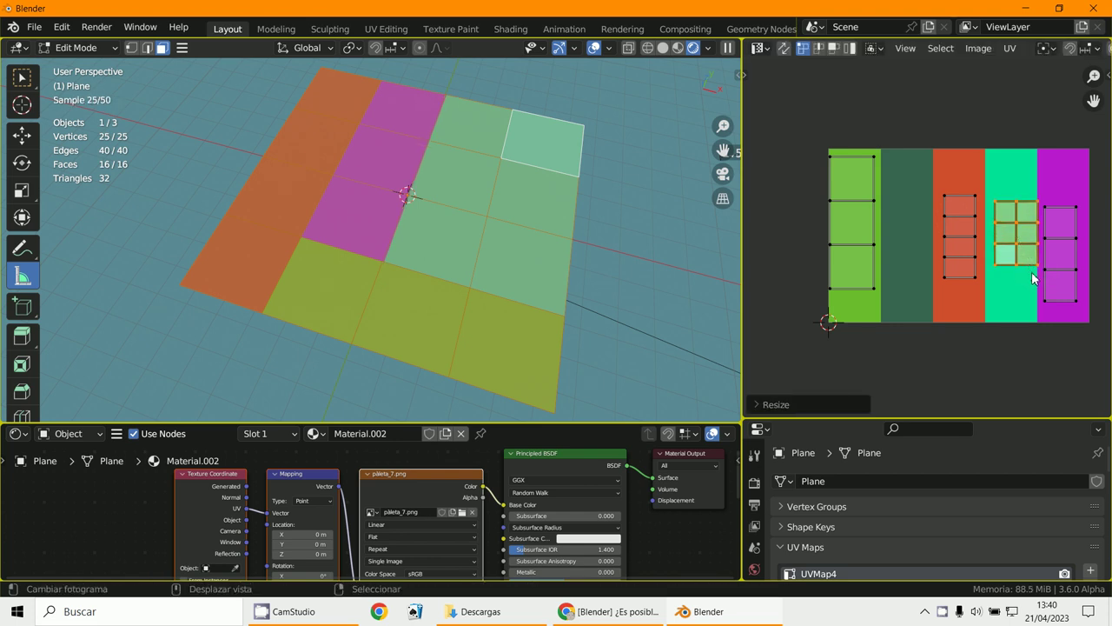
key("g")
left_click(1026, 241)
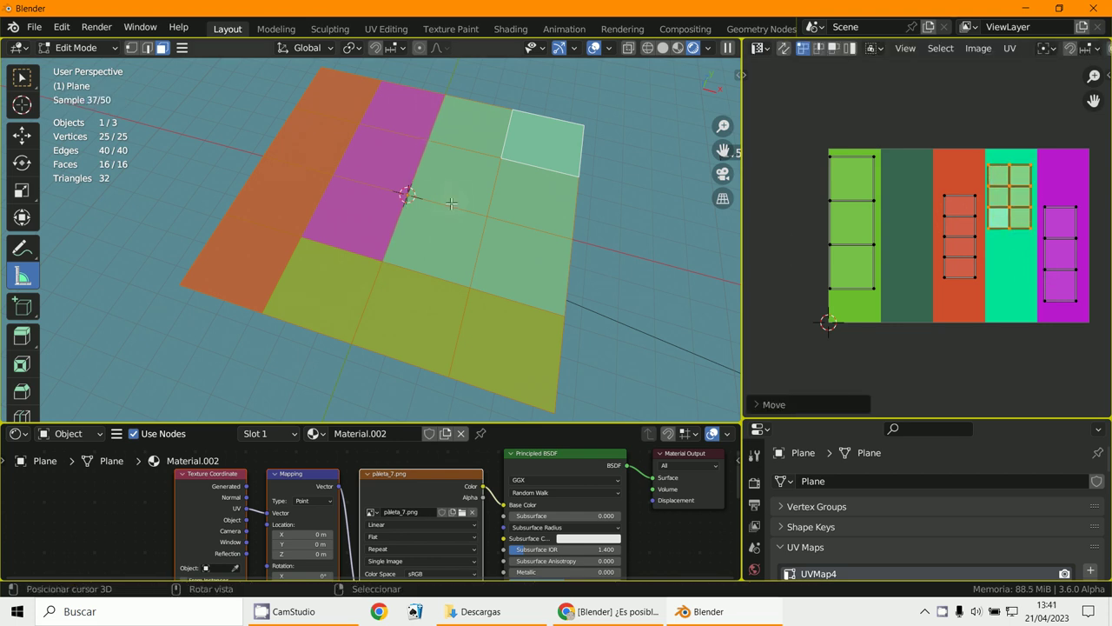
Step: Reduce the UV editor's height to give the plane's UV map list more room
left_click_drag(994, 421, 995, 236)
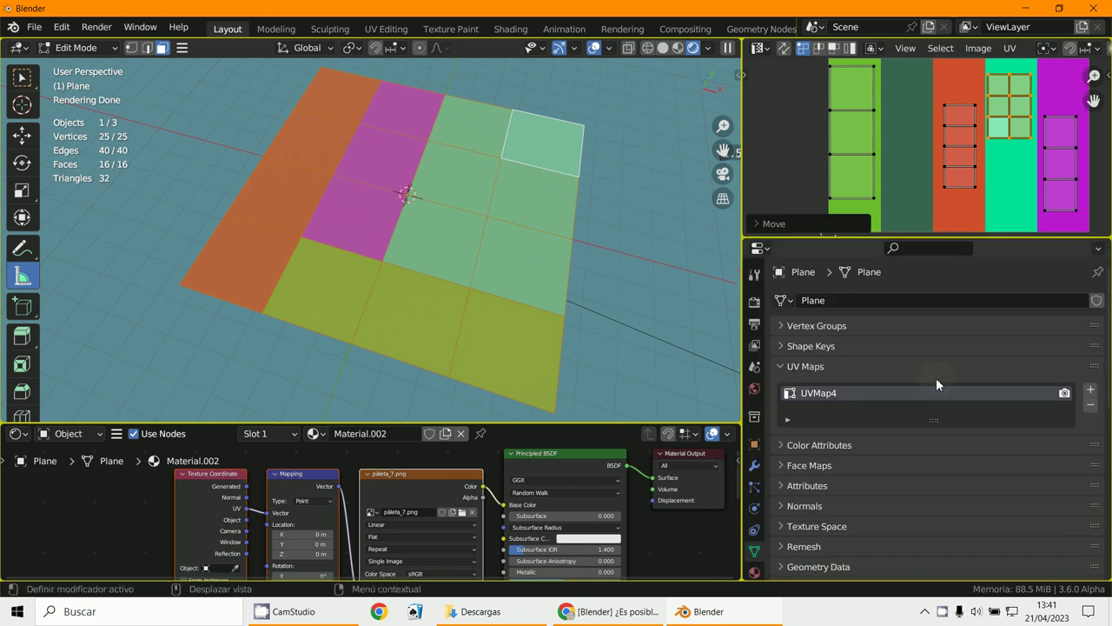
double_click(844, 392)
left_click(290, 432)
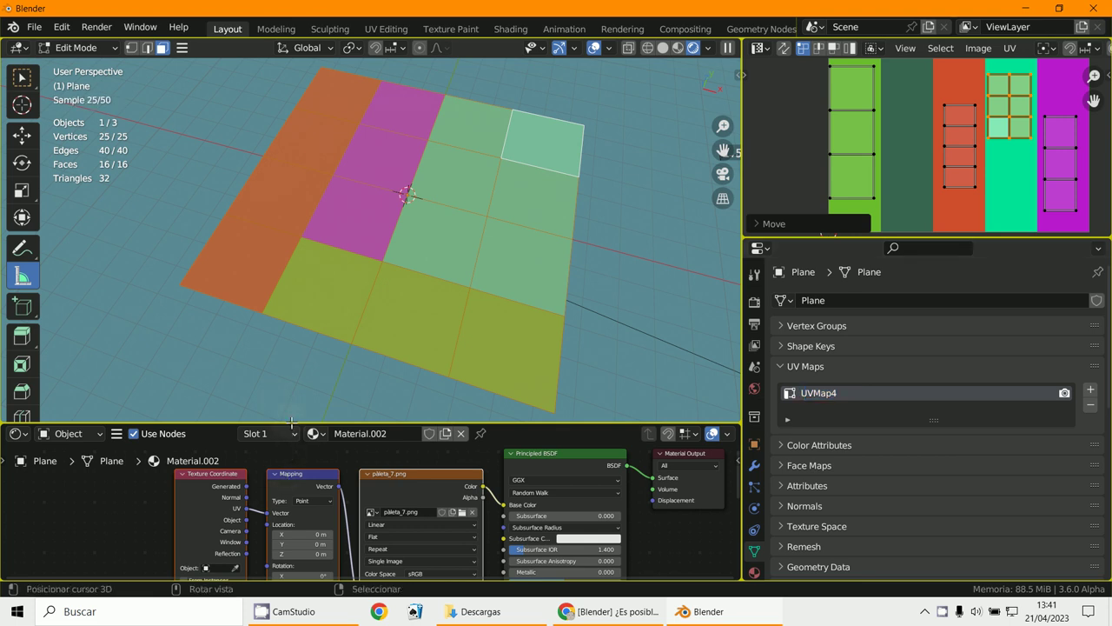
Step: Enlarge the shader editor and examine Material.002's node chain from Texture Coordinate to Material Output
left_click_drag(291, 424, 294, 323)
scroll(412, 470, "down", 3)
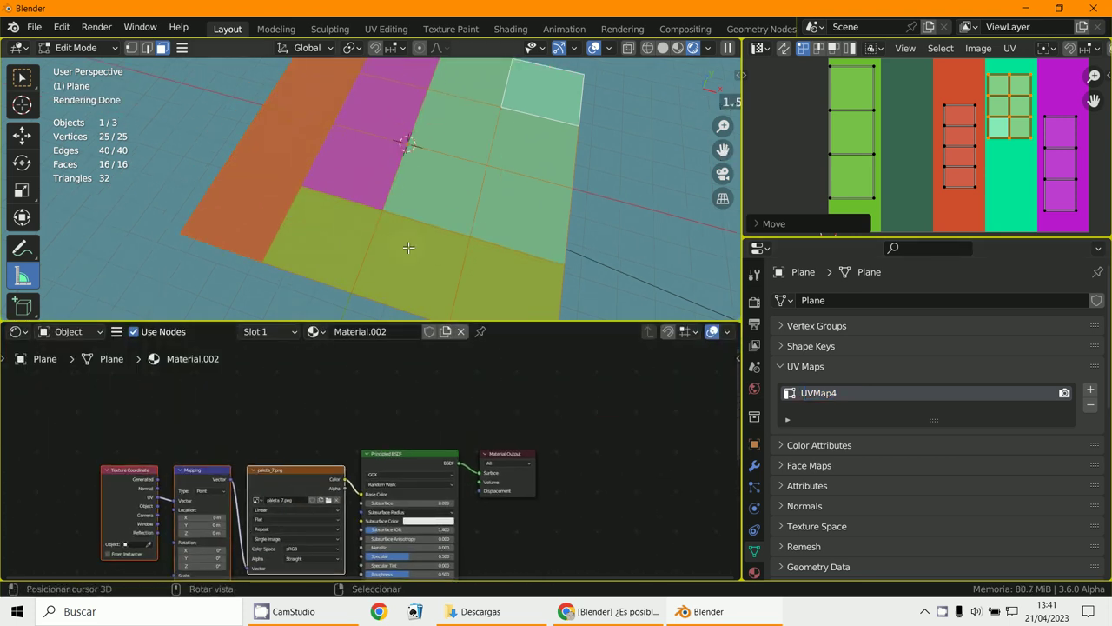
scroll(408, 454, "down", 2)
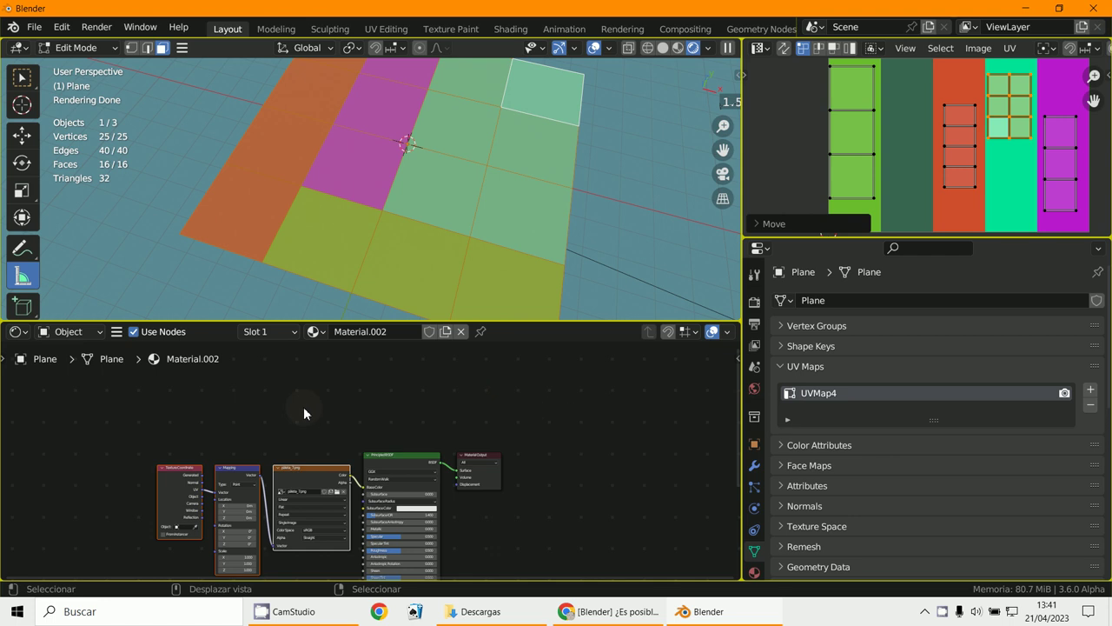
scroll(399, 441, "up", 4)
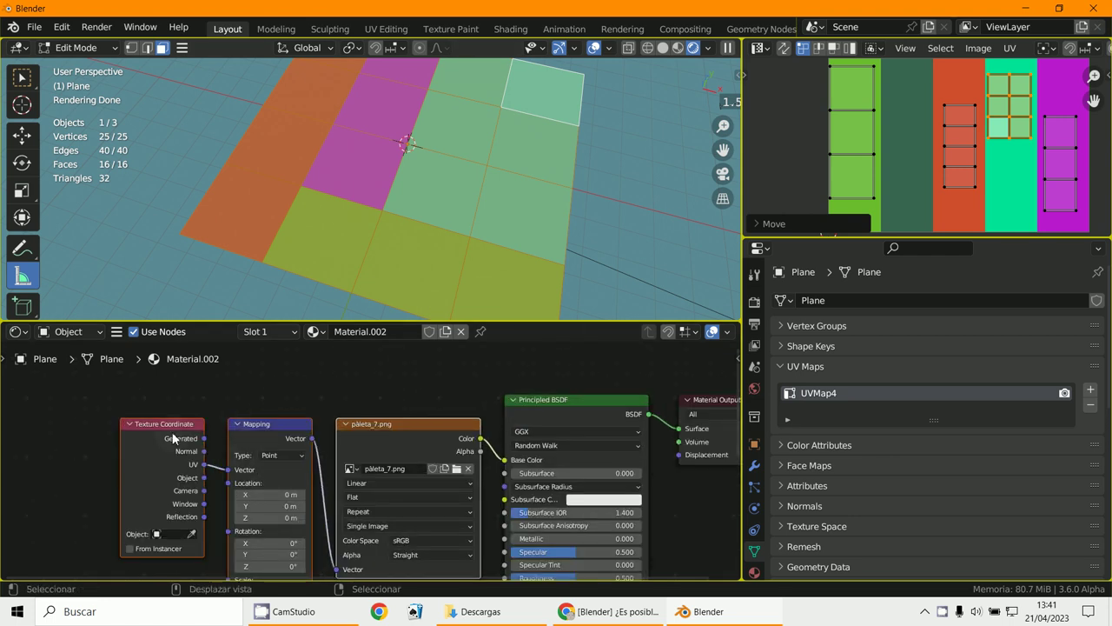
scroll(295, 458, "down", 2)
scroll(220, 496, "down", 2)
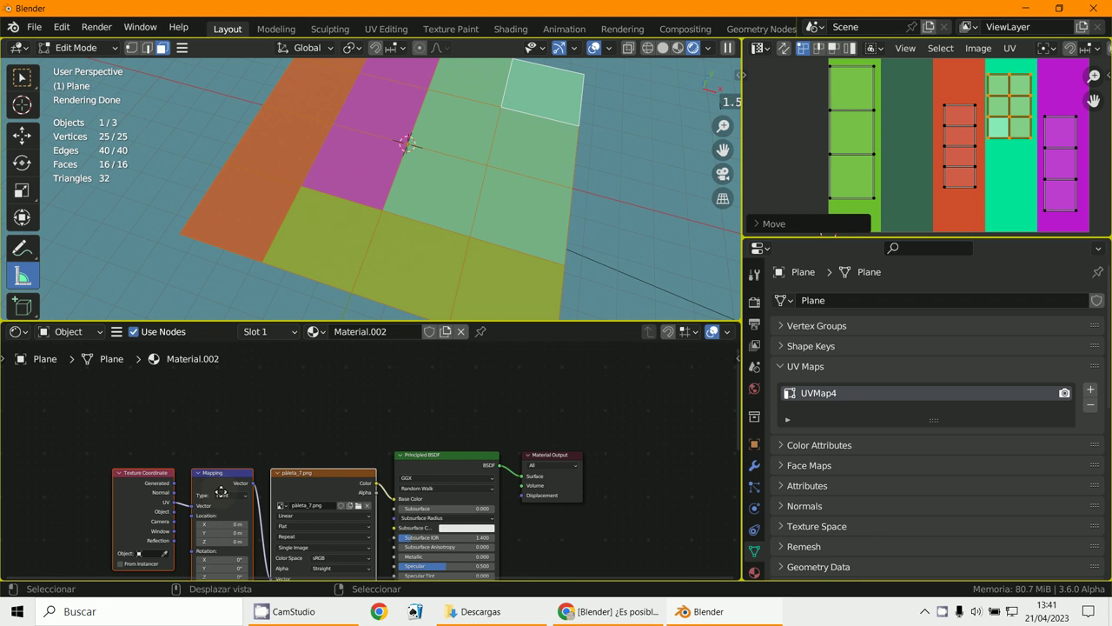